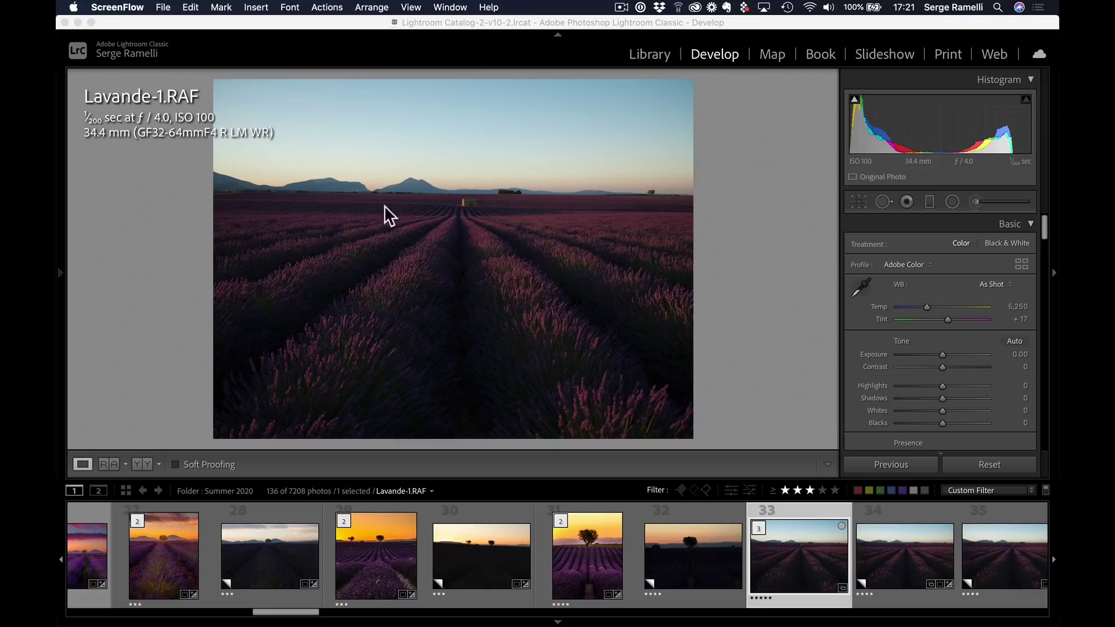
Cycle the photo information overlay through its displays and hide it from the lavender field image
click(532, 201)
click(473, 200)
click(471, 203)
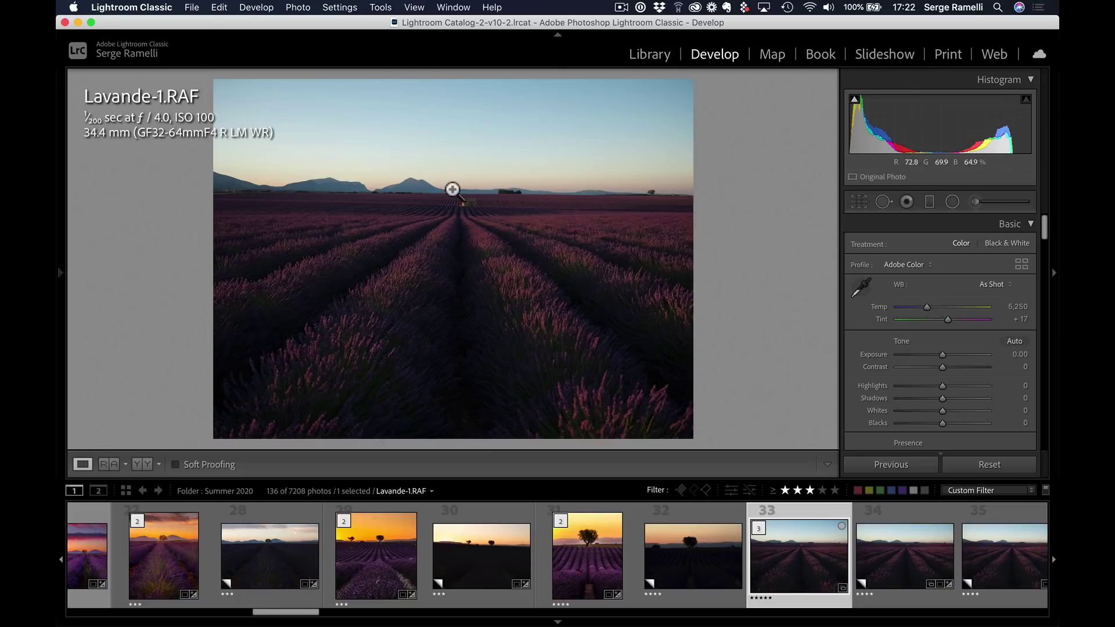
key(i)
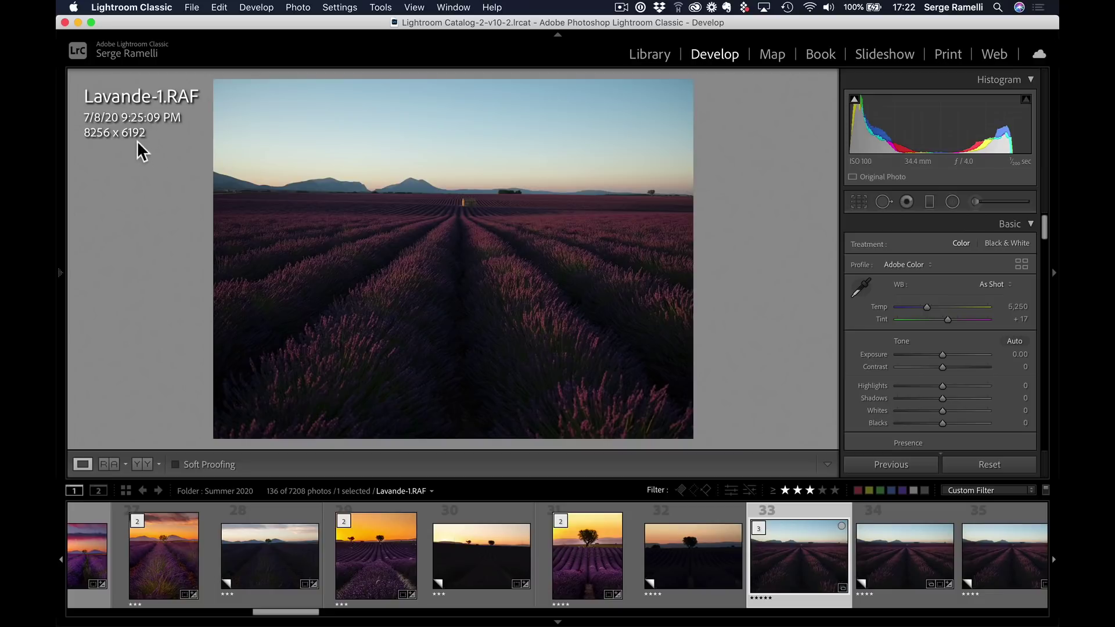
key(i)
key(i)
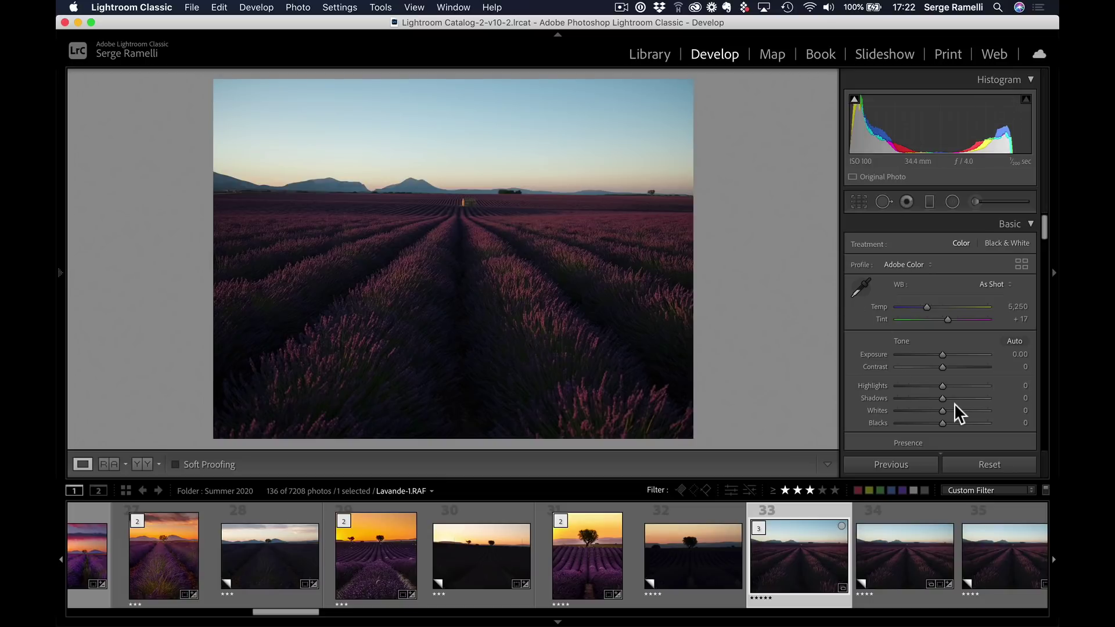
Set the photo's basic tone to Highlights -100, Shadows +100, Blacks -46 and Whites +54, checking black clipping with the threshold preview
drag(945, 398, 1005, 396)
drag(939, 386, 892, 384)
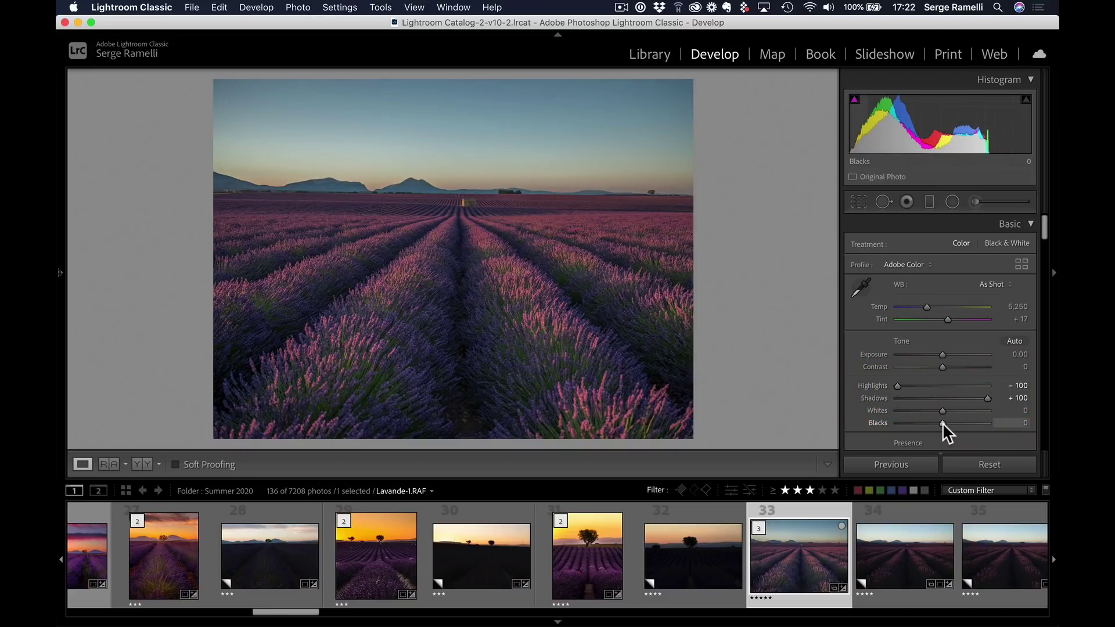
drag(943, 423, 925, 421)
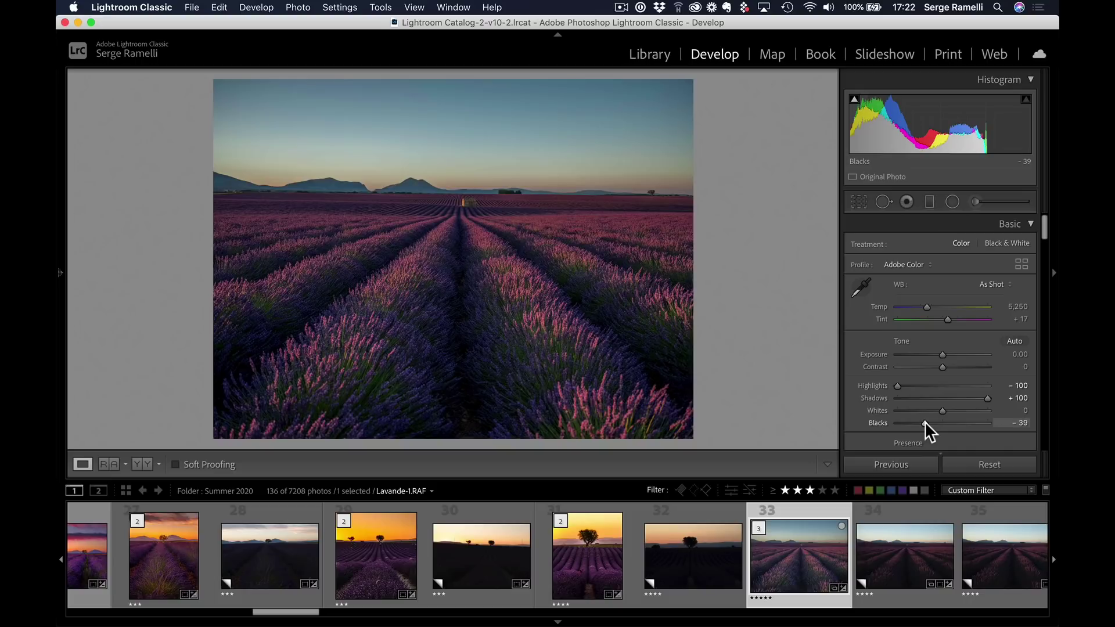
alt+click(924, 420)
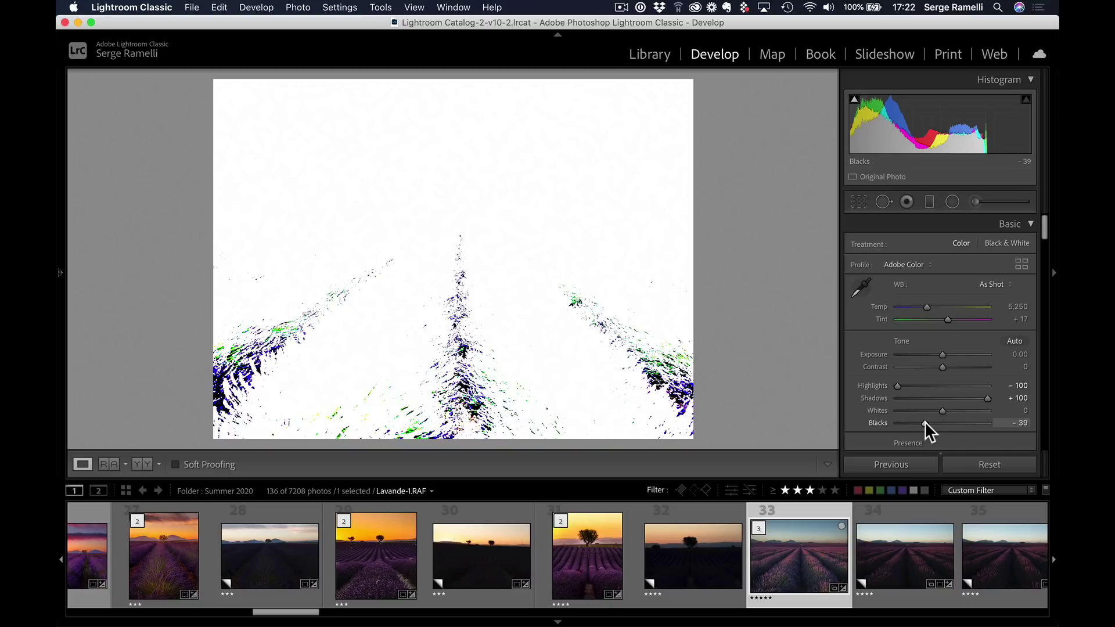
drag(925, 420, 922, 422)
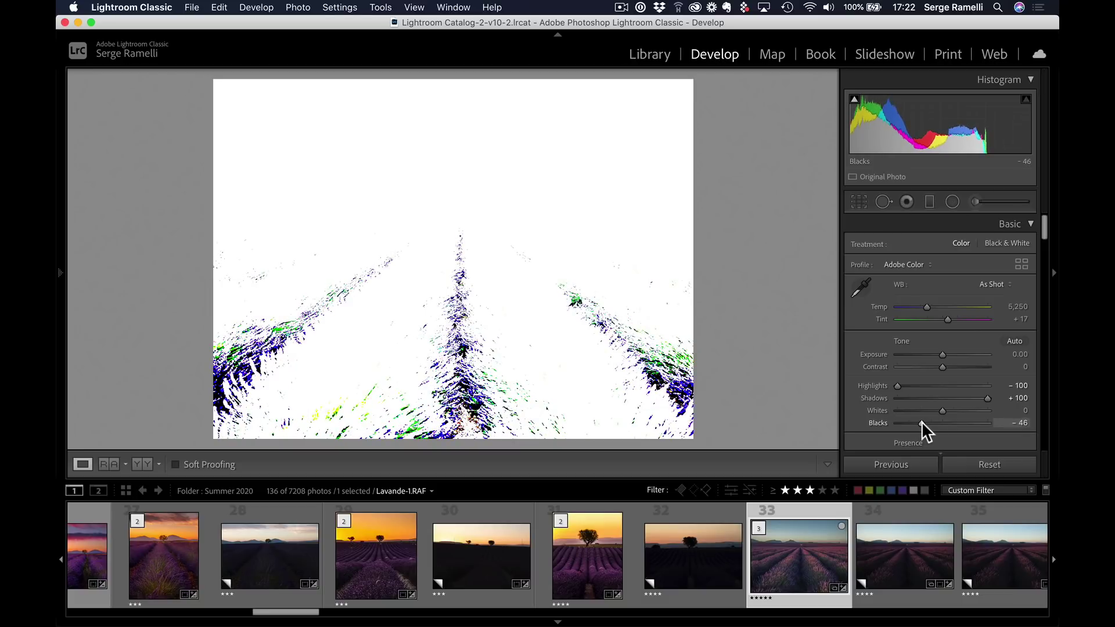
drag(921, 422, 956, 409)
click(965, 412)
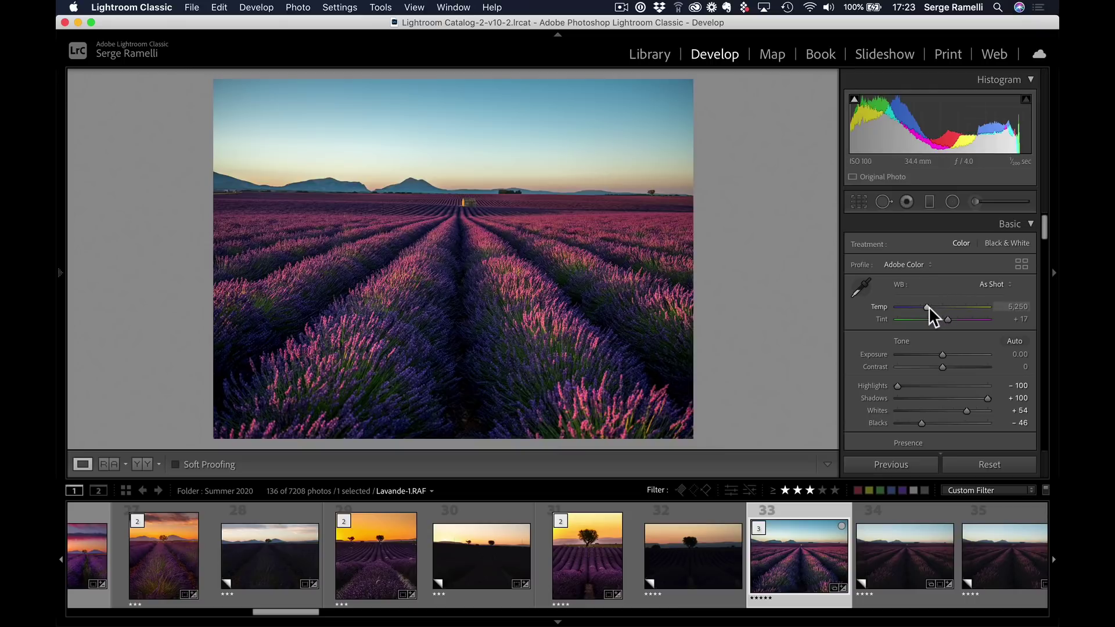
Warm the white balance to Temp 7,095 and Tint +29
drag(930, 306, 948, 317)
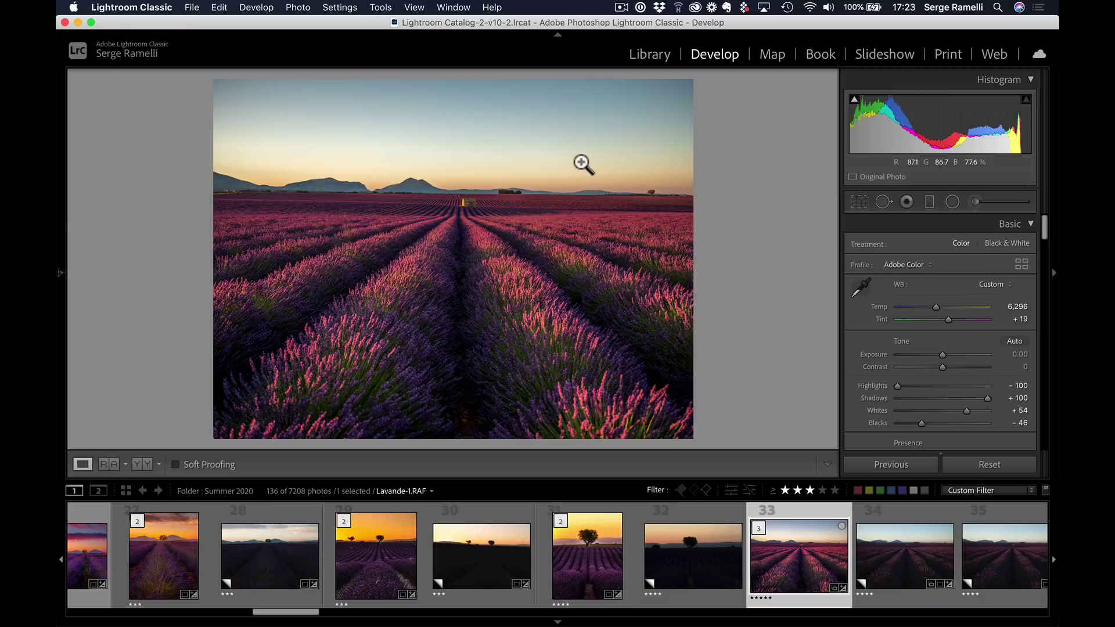
click(951, 318)
key(Up)
key(Up)
key(Up)
key(Up)
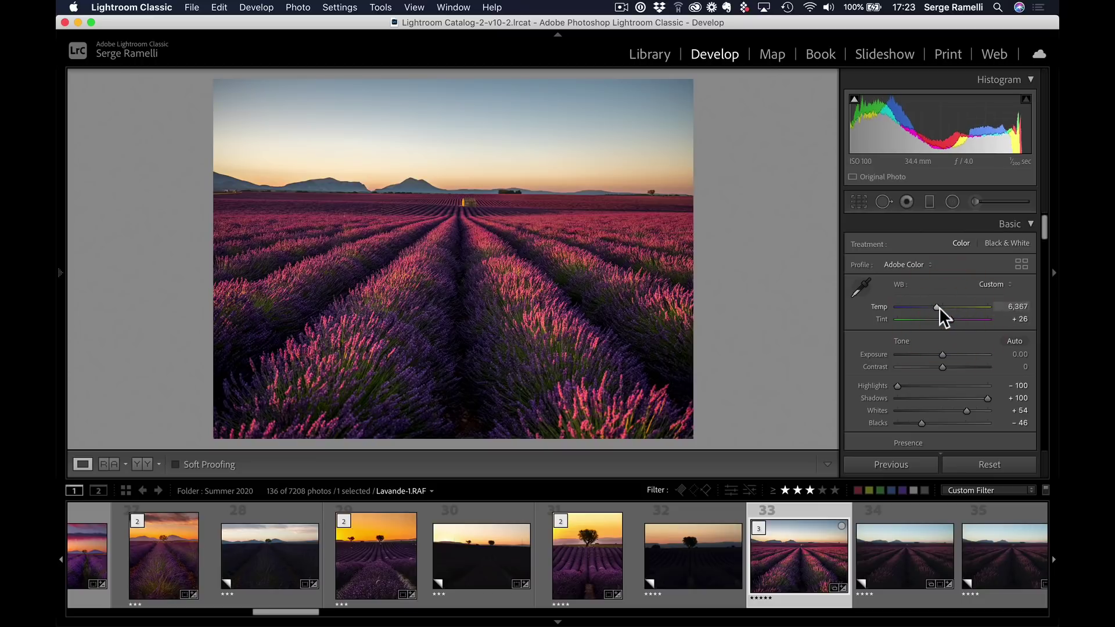
drag(940, 307, 946, 307)
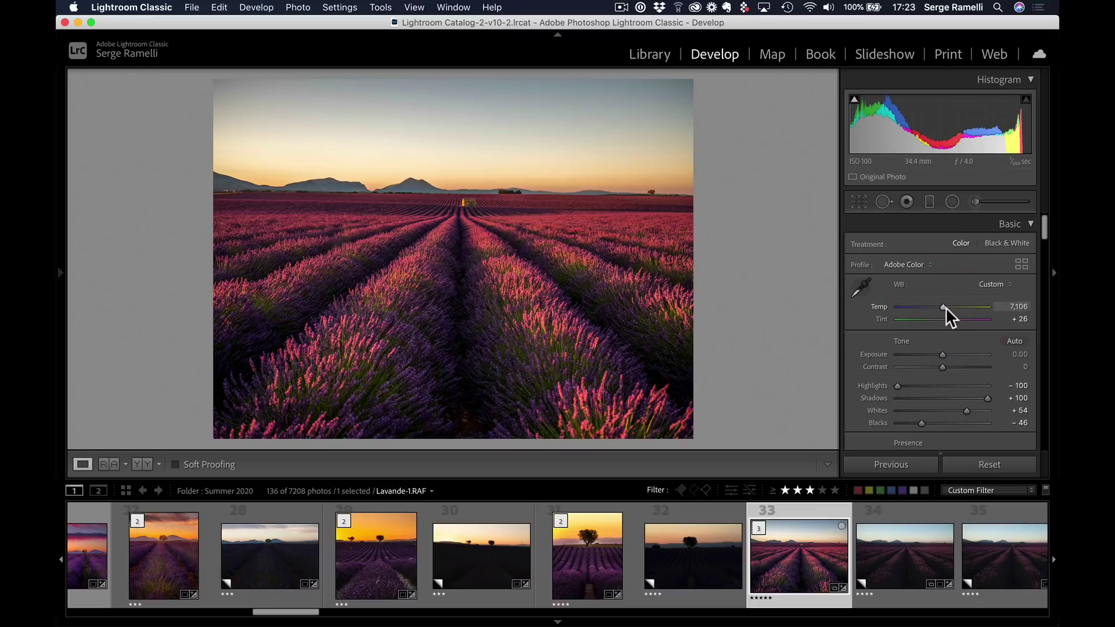
click(946, 307)
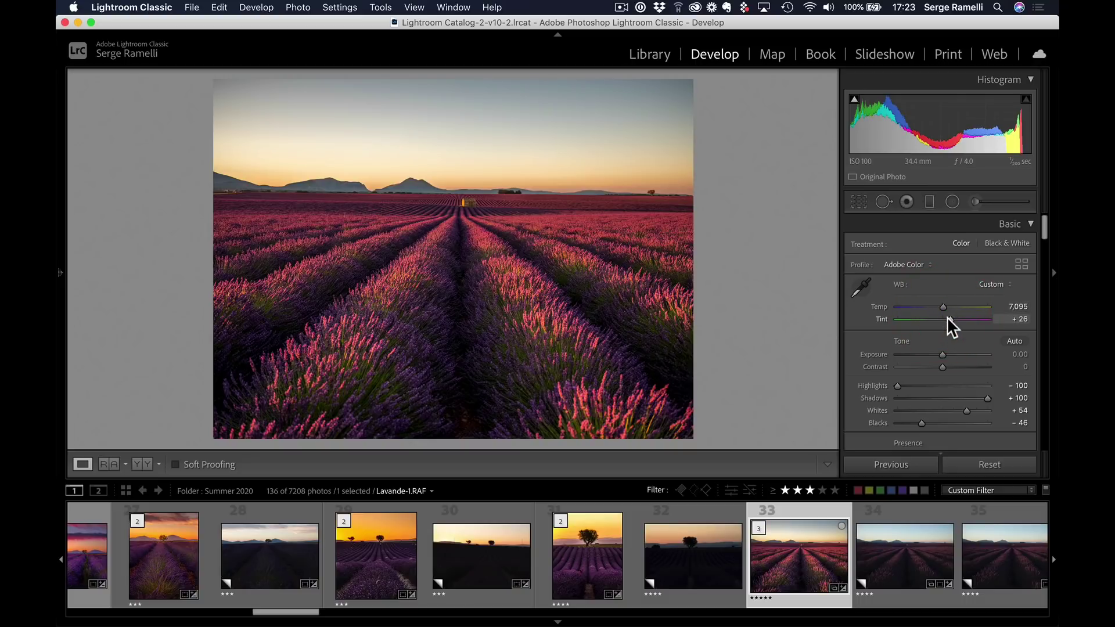
drag(947, 316, 949, 319)
Add a graduated filter from the sky down past the horizon with Exposure -0.41 and Temp -10
click(931, 204)
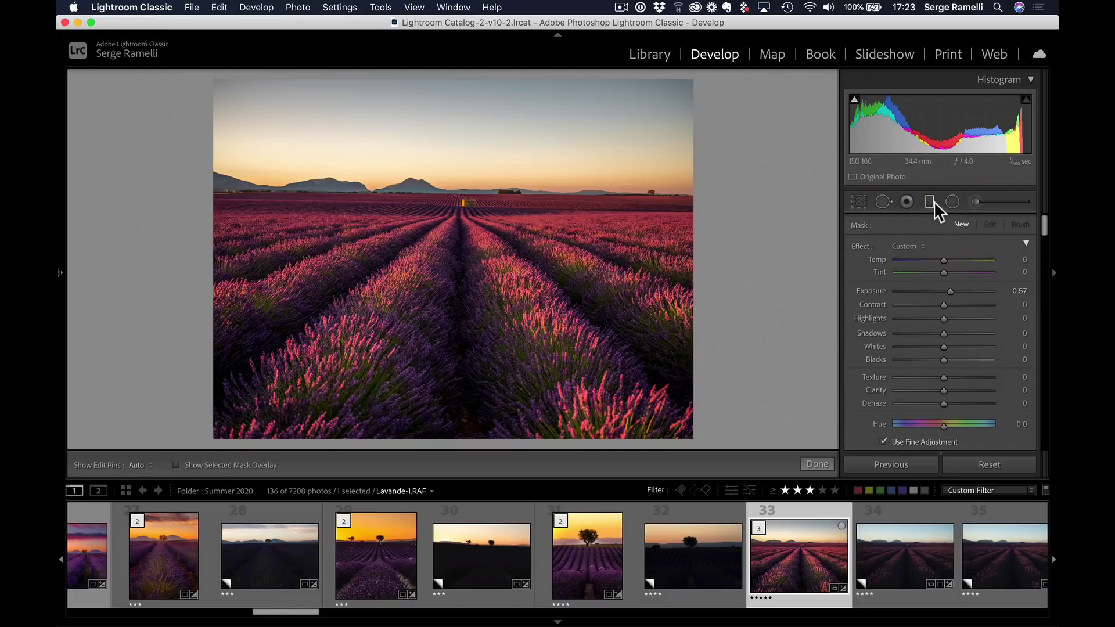
double_click(857, 245)
drag(942, 289, 916, 290)
drag(467, 106, 467, 243)
drag(916, 291, 939, 260)
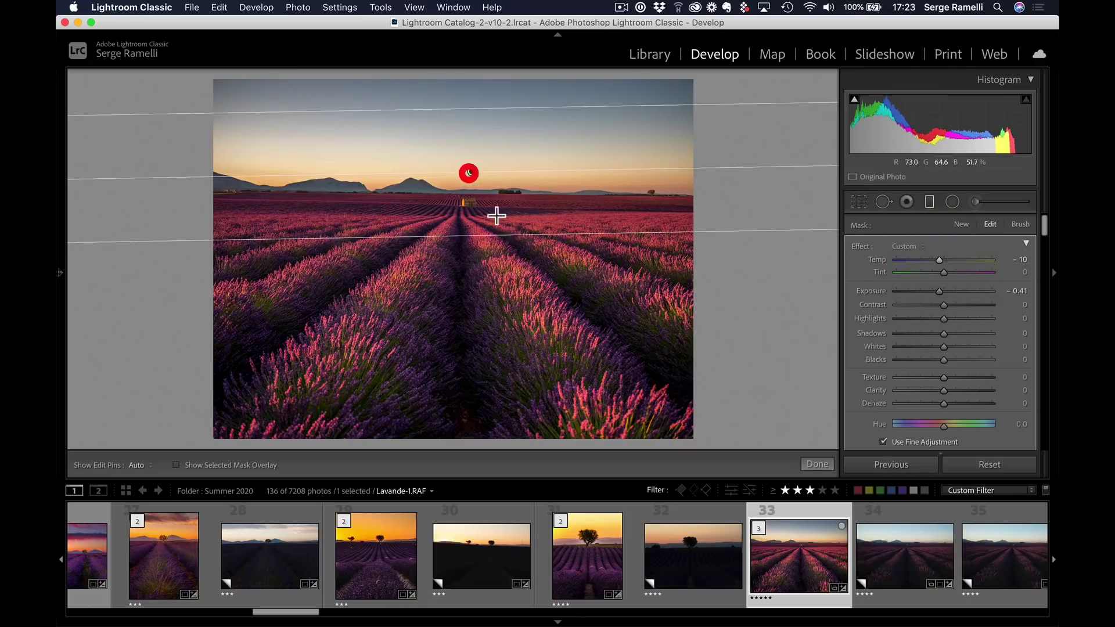
click(468, 174)
click(817, 464)
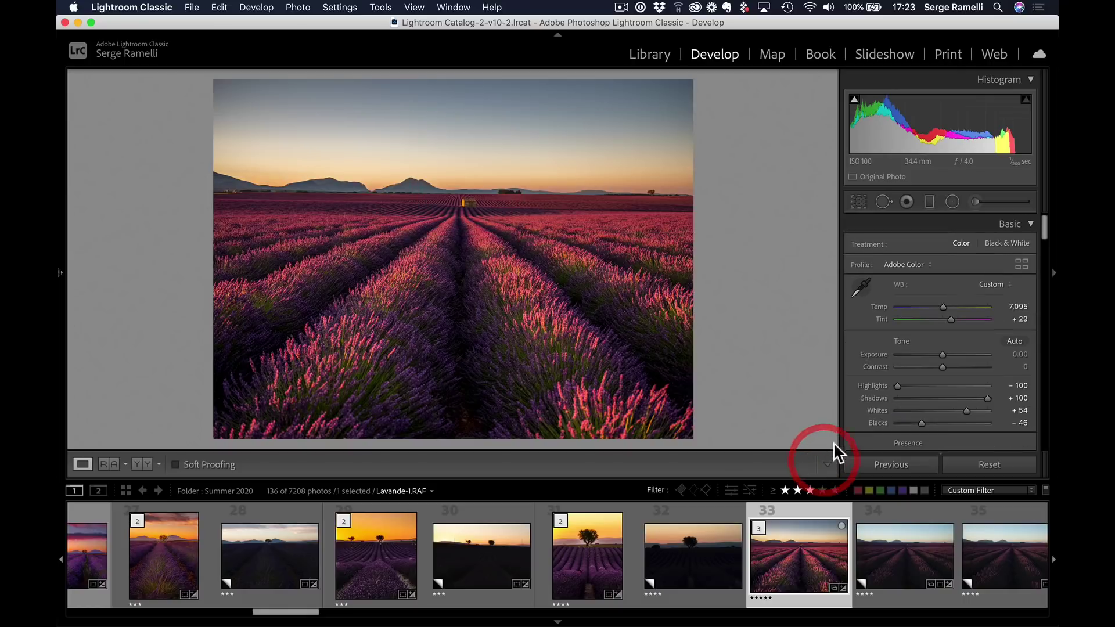
Crop the photo to a 2 x 1 aspect across its full width, placing the horizon near the upper third line
click(859, 202)
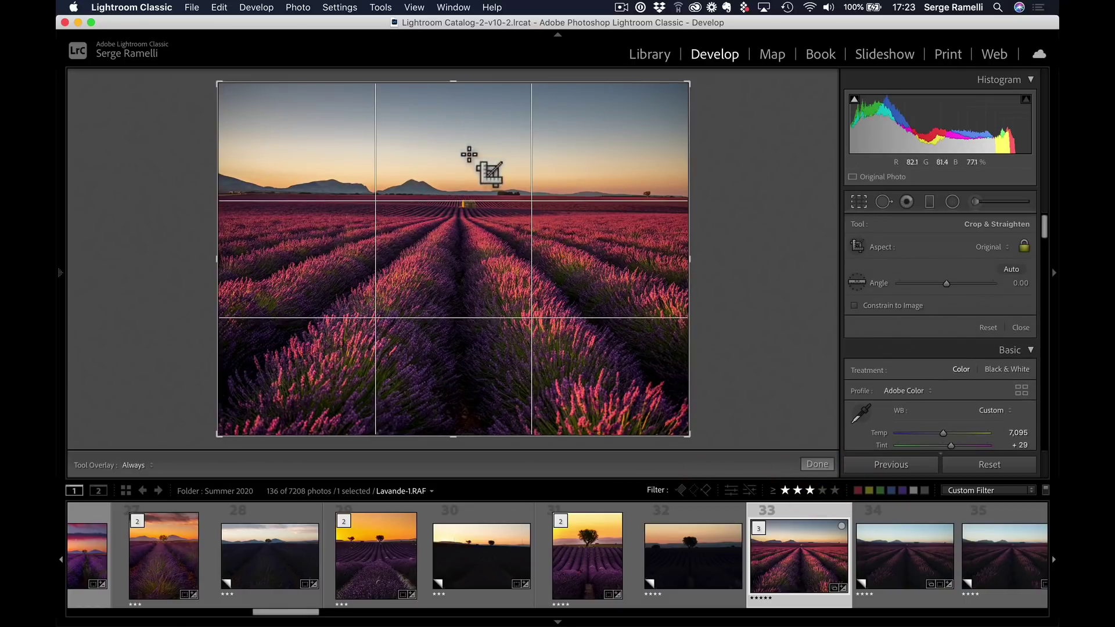
click(1002, 246)
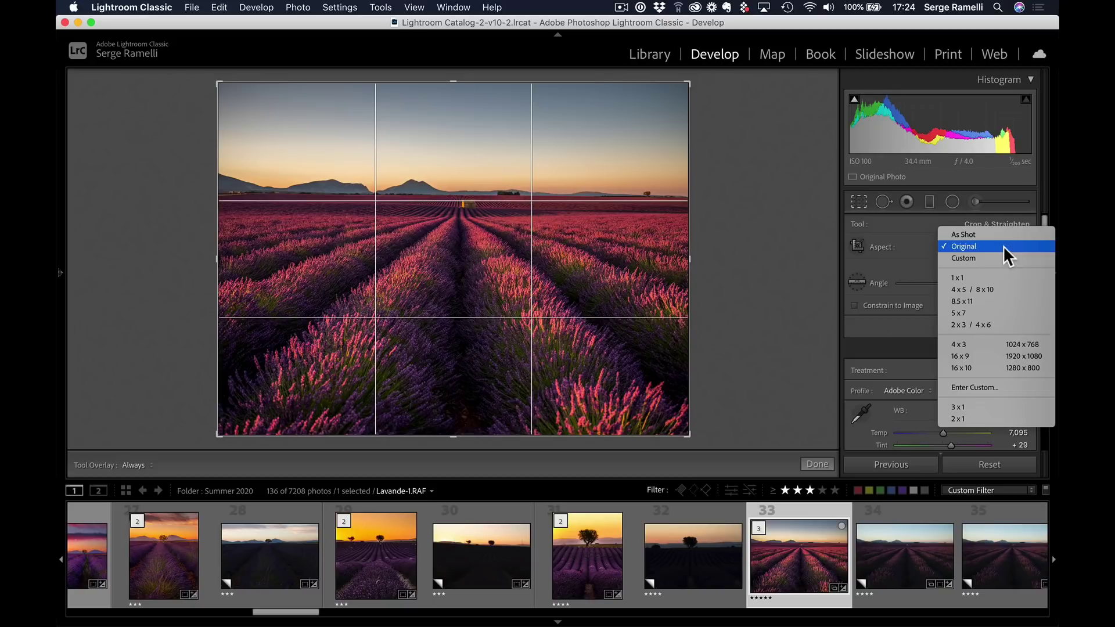
click(995, 408)
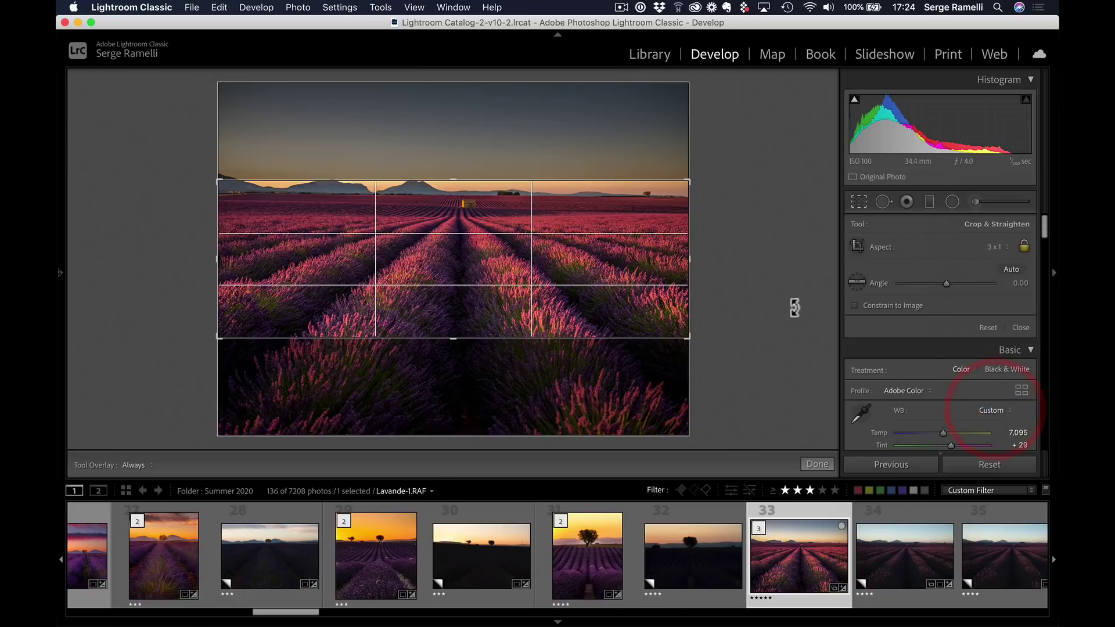
click(996, 247)
click(984, 257)
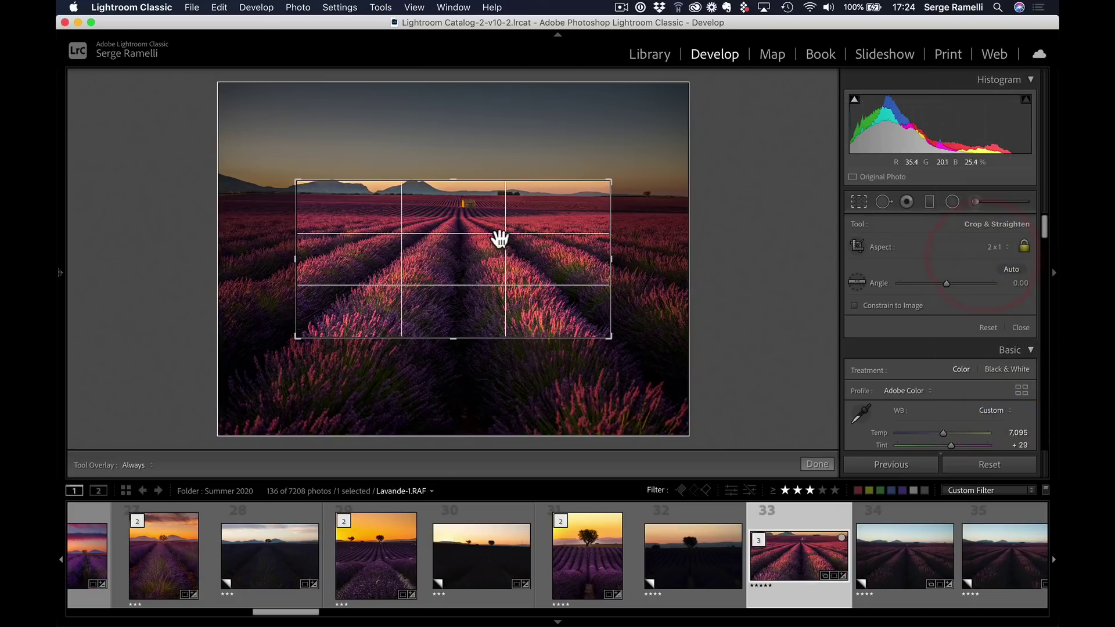
drag(611, 259, 692, 260)
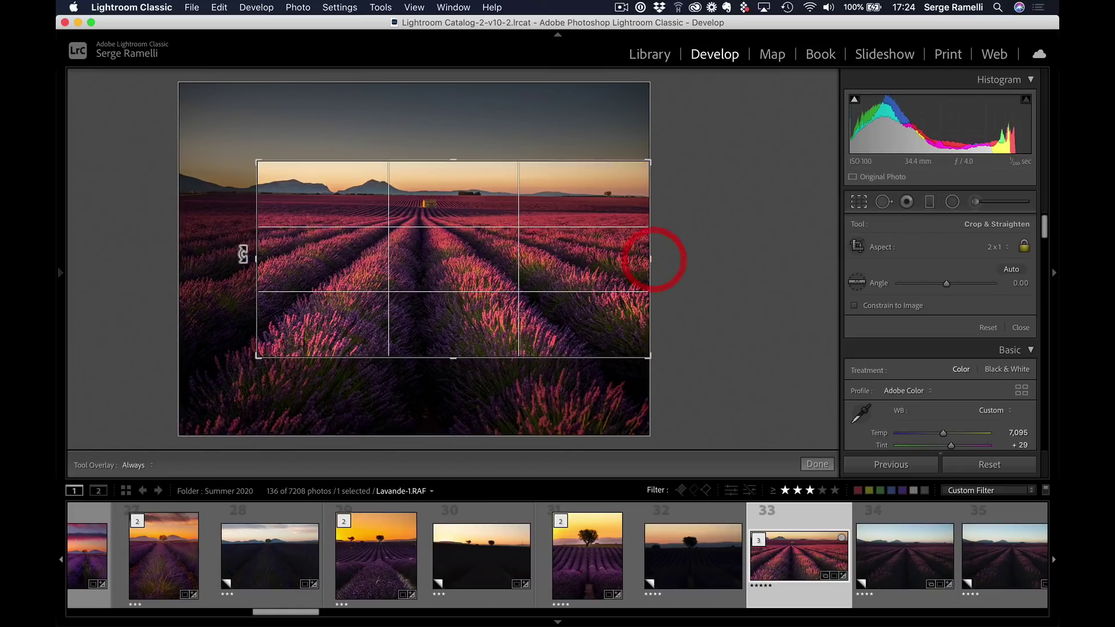
drag(252, 256, 159, 252)
drag(378, 259, 368, 289)
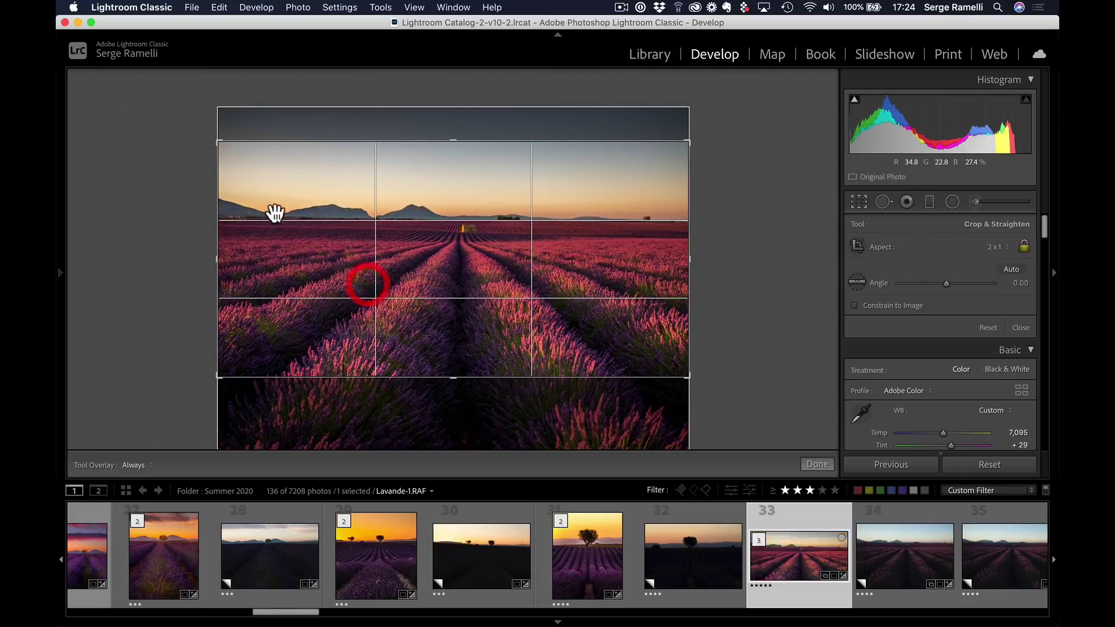
key(Return)
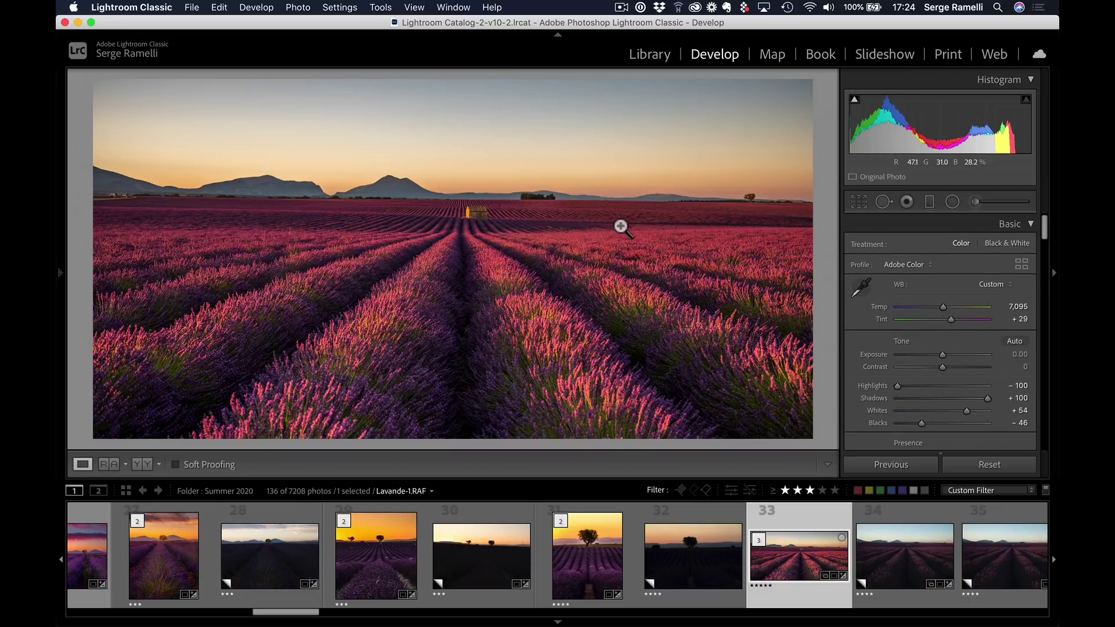
Move the sky's existing graduated filter lower so it centres on the horizon
click(929, 201)
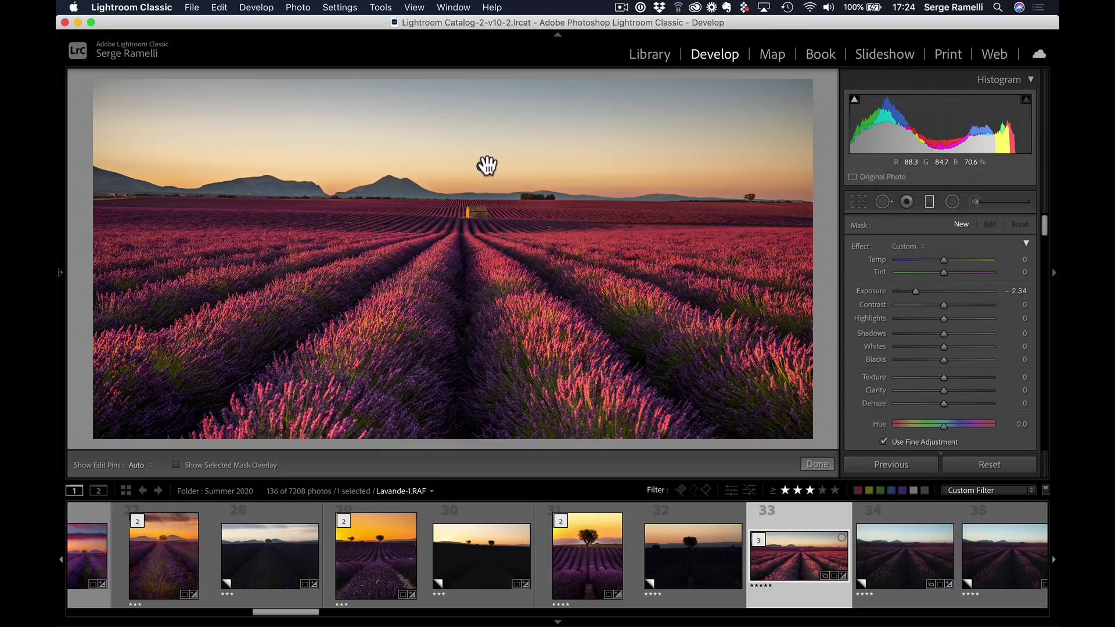
drag(486, 165, 476, 206)
click(819, 463)
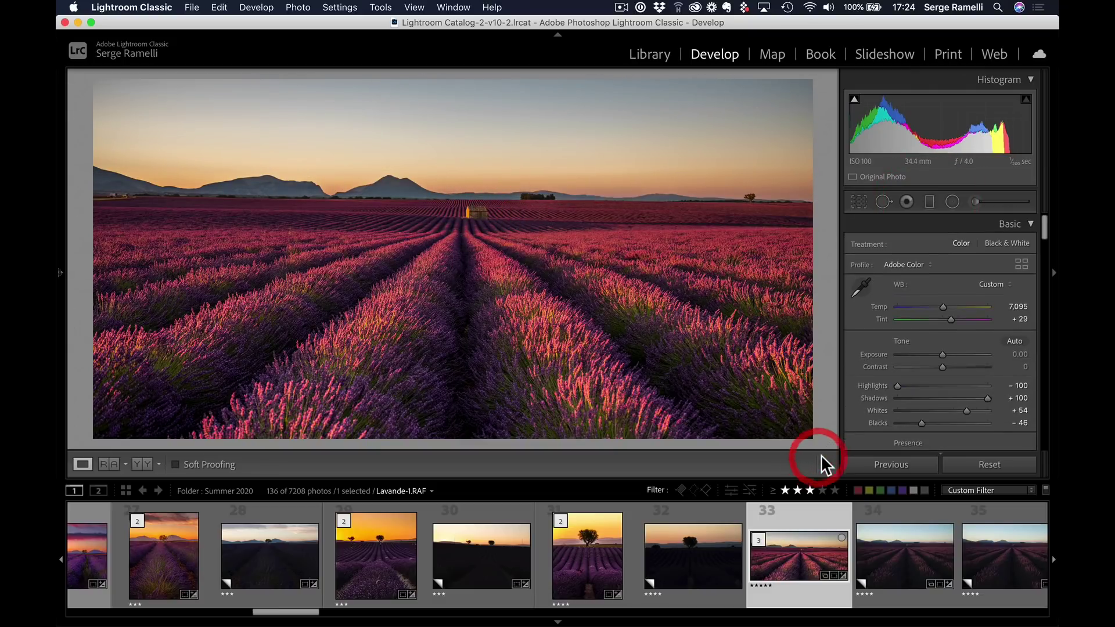
Shift the HSL hues to Red -9, Orange -12 and Yellow -21
scroll(925, 322, down, 10)
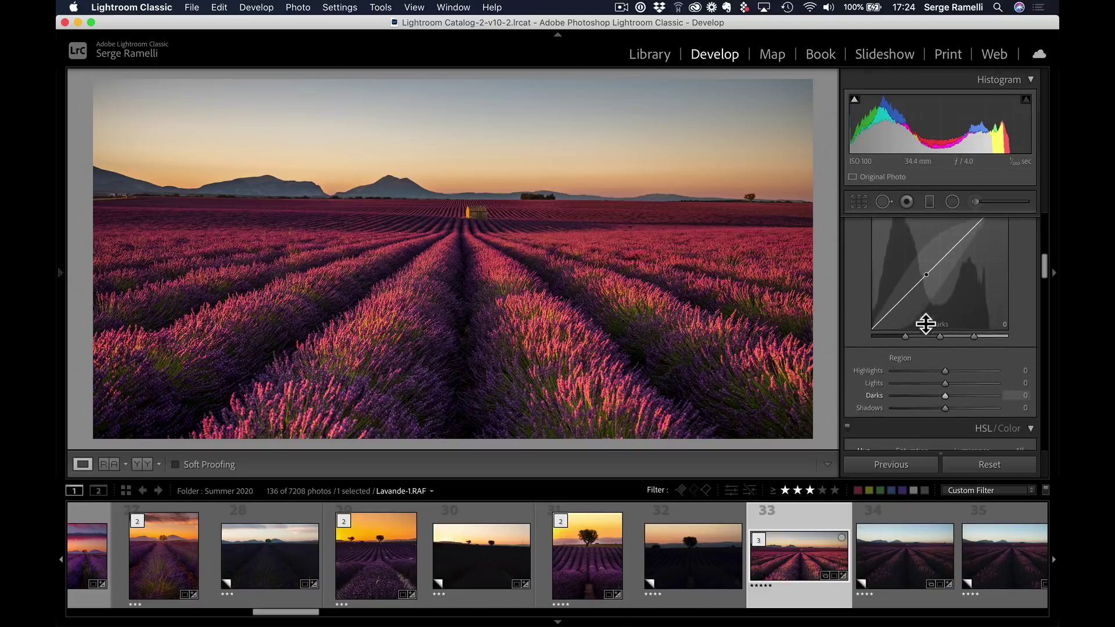
scroll(925, 321, down, 6)
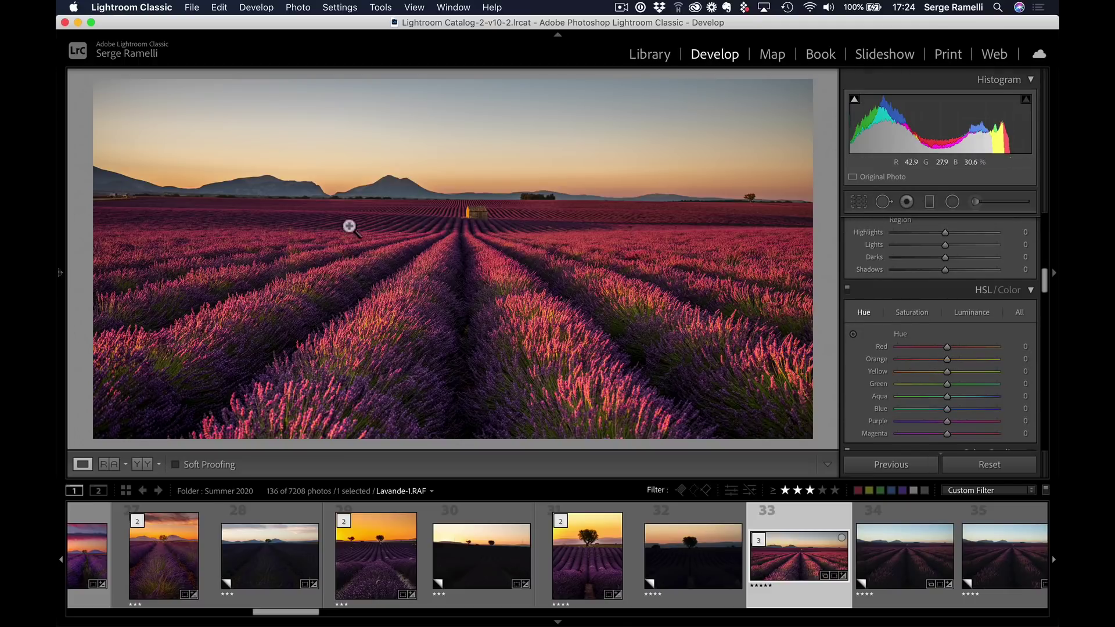
mouse_move(948, 346)
mouse_down()
mouse_move(924, 348)
mouse_move(960, 347)
mouse_move(943, 349)
mouse_up()
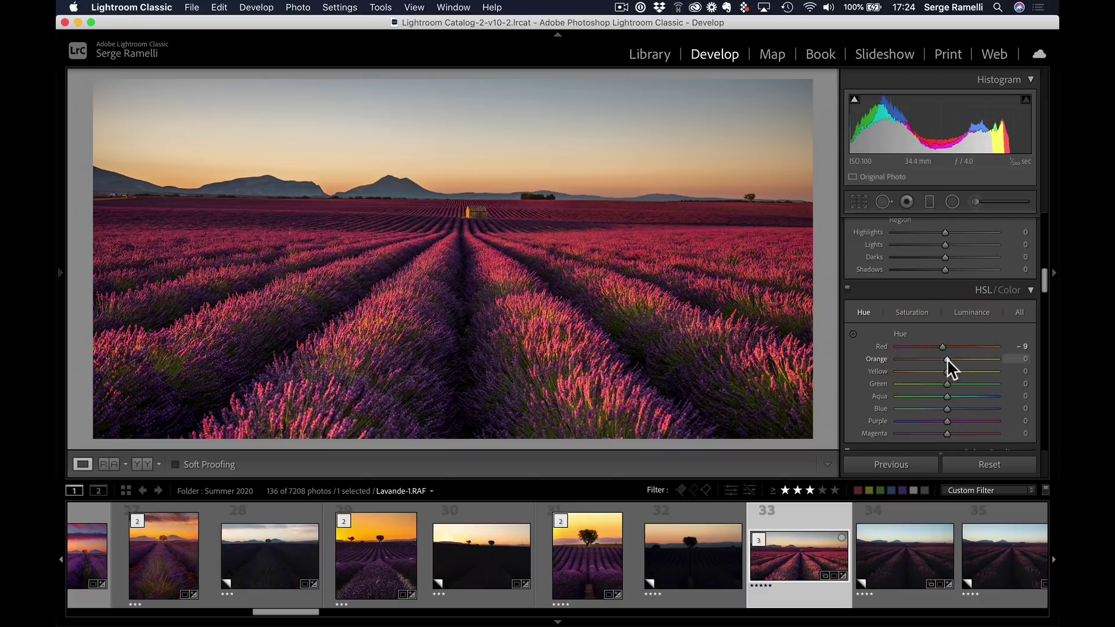
mouse_move(947, 358)
mouse_down()
mouse_move(964, 357)
mouse_move(939, 358)
mouse_move(949, 373)
mouse_move(923, 371)
mouse_move(941, 371)
mouse_up()
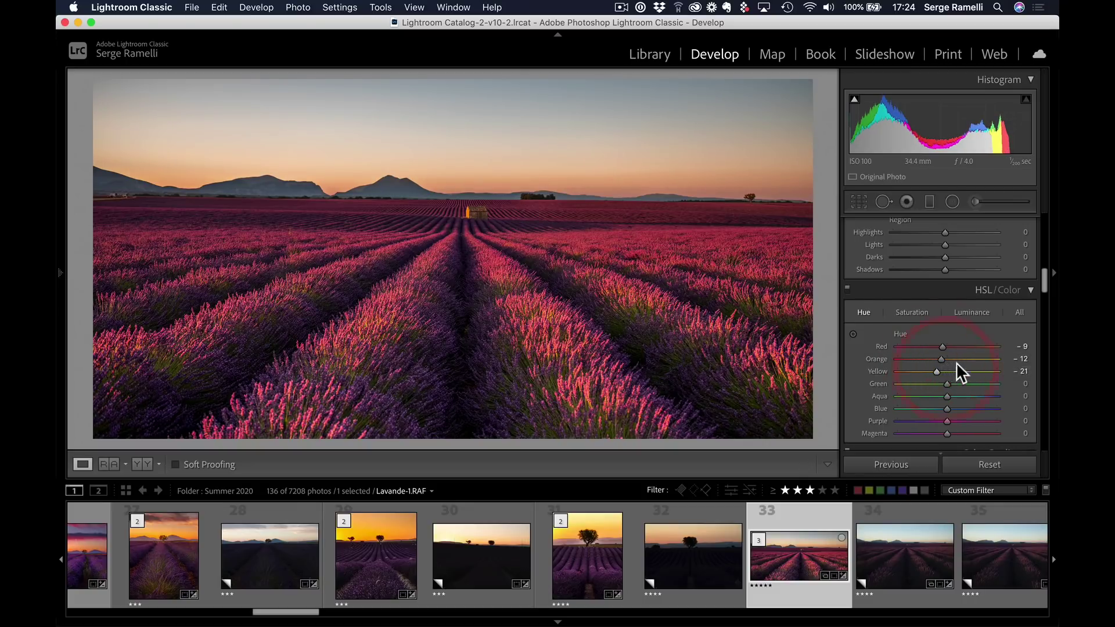
Tint the highlights towards yellow with Color Grading and compare the edit with the original photo
scroll(958, 362, down, 5)
scroll(960, 362, down, 3)
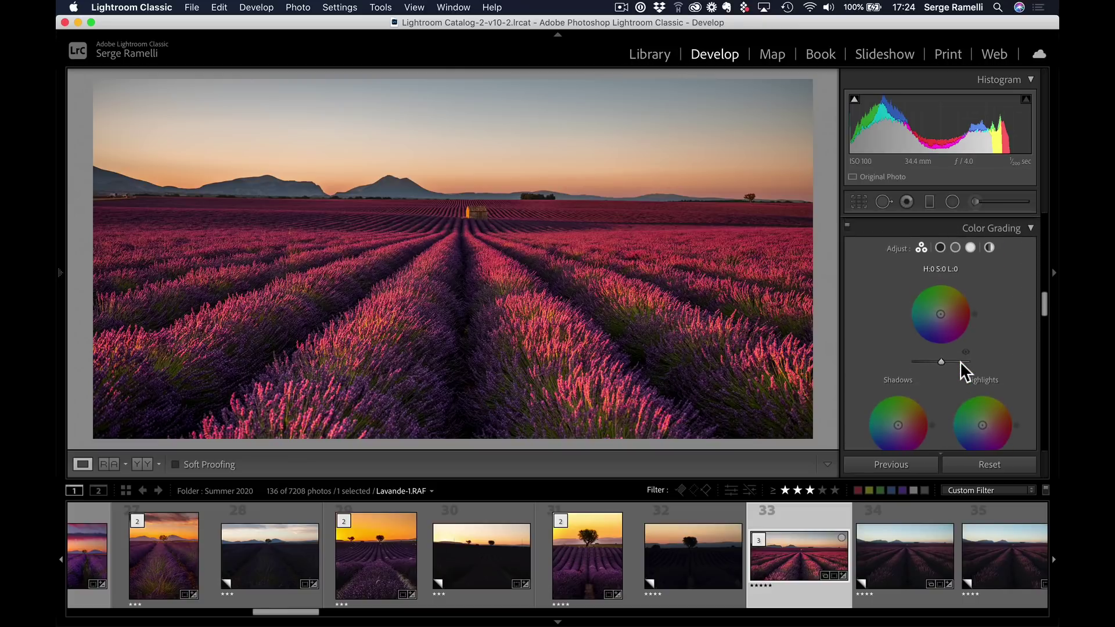
scroll(961, 361, up, 2)
scroll(933, 340, down, 2)
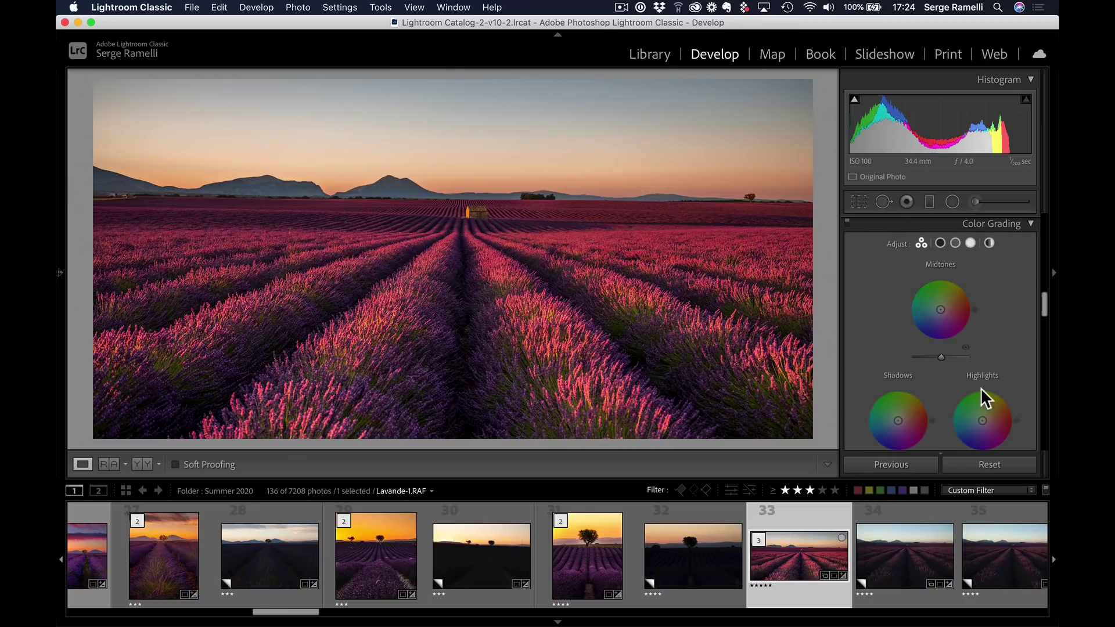
scroll(994, 395, down, 1)
drag(982, 401, 989, 390)
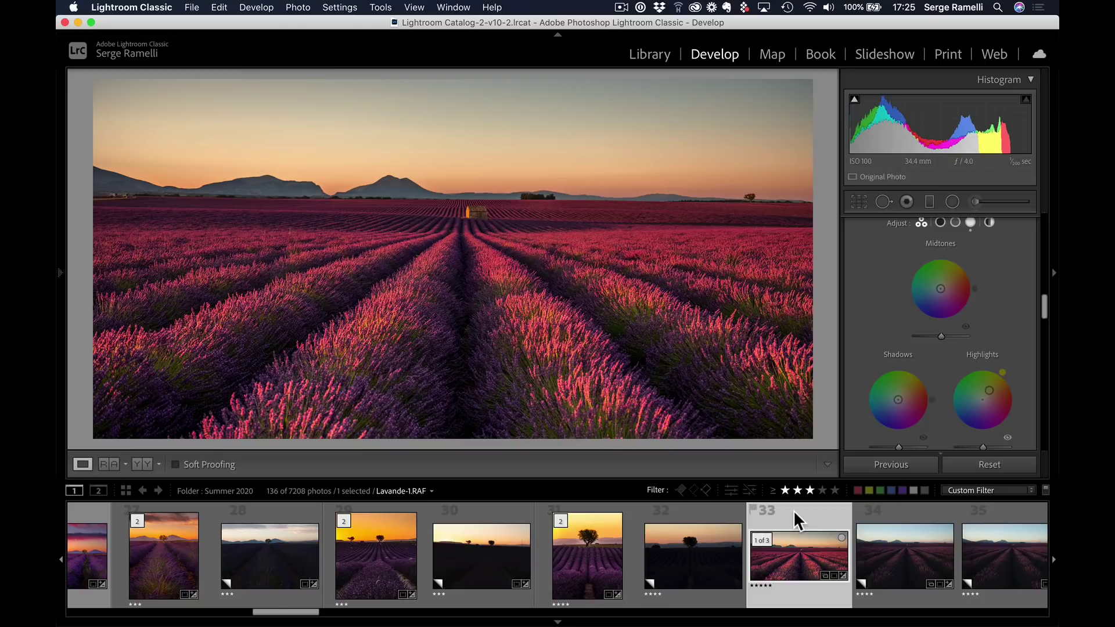
key(backslash)
key(backslash)
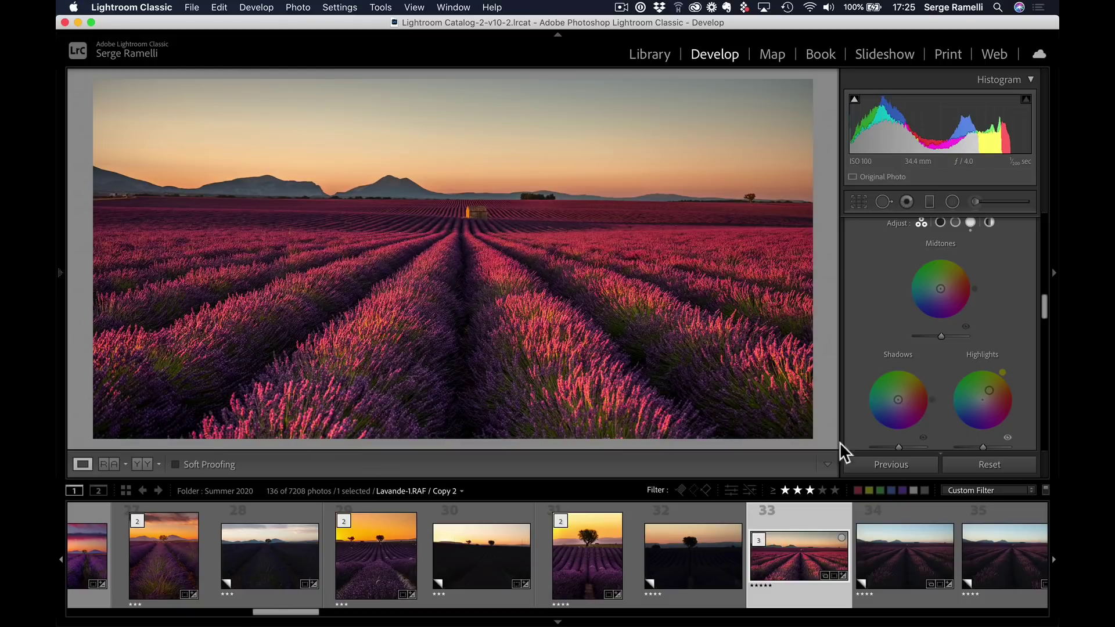
Raise the photo's basic tone settings to Exposure +0.45 and Contrast +28
scroll(976, 360, up, 10)
scroll(974, 353, down, 2)
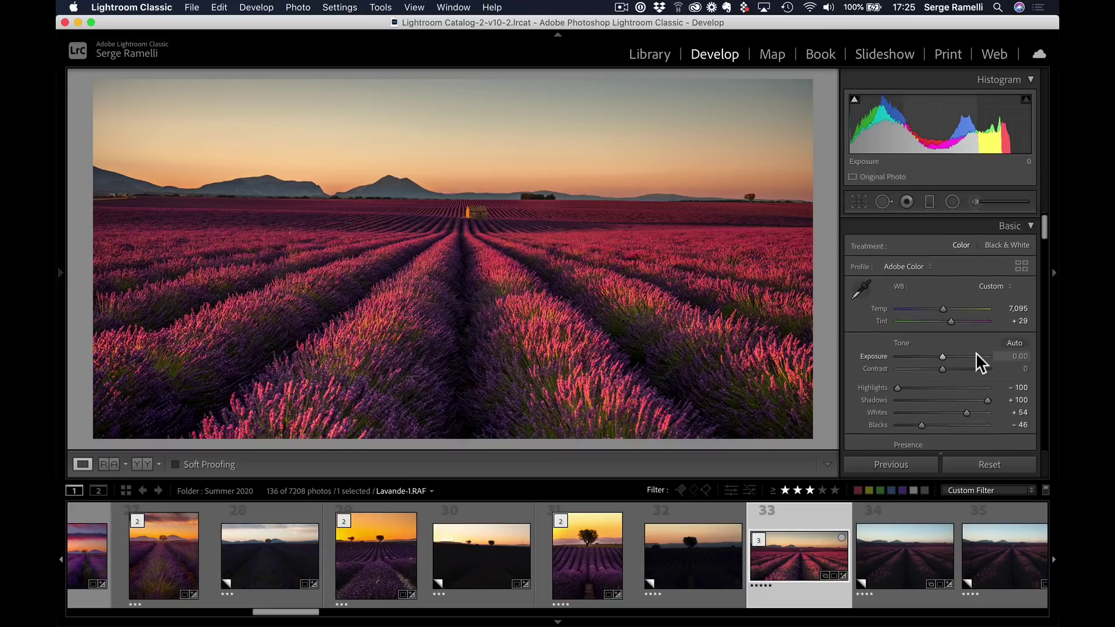
click(955, 366)
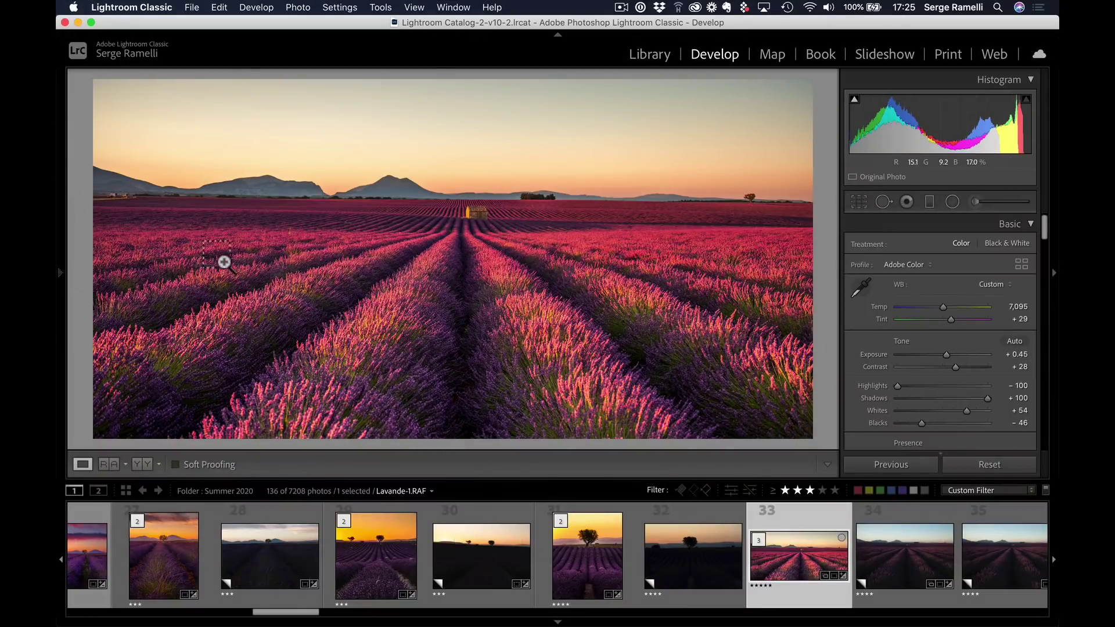
Switch to Luminar AI, where the cropped lavender photo is open for editing
key(super+Tab)
key(super+Tab)
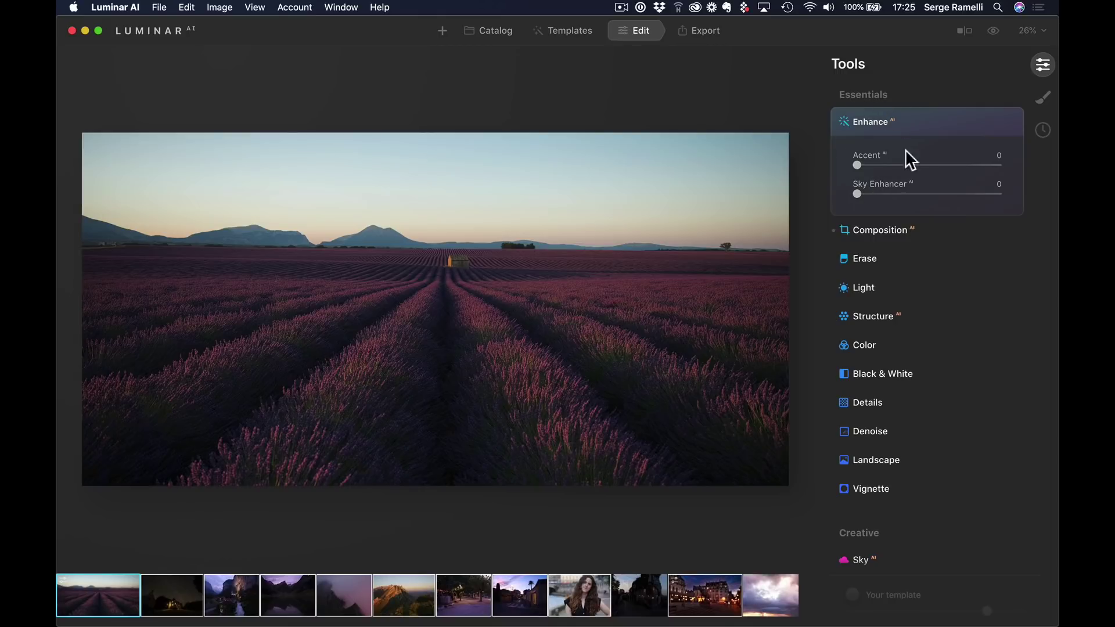
Set Enhance's Accent to 37 and Sky Enhancer to 86, and check the photo's 2:1 crop without changing it
drag(862, 165, 910, 168)
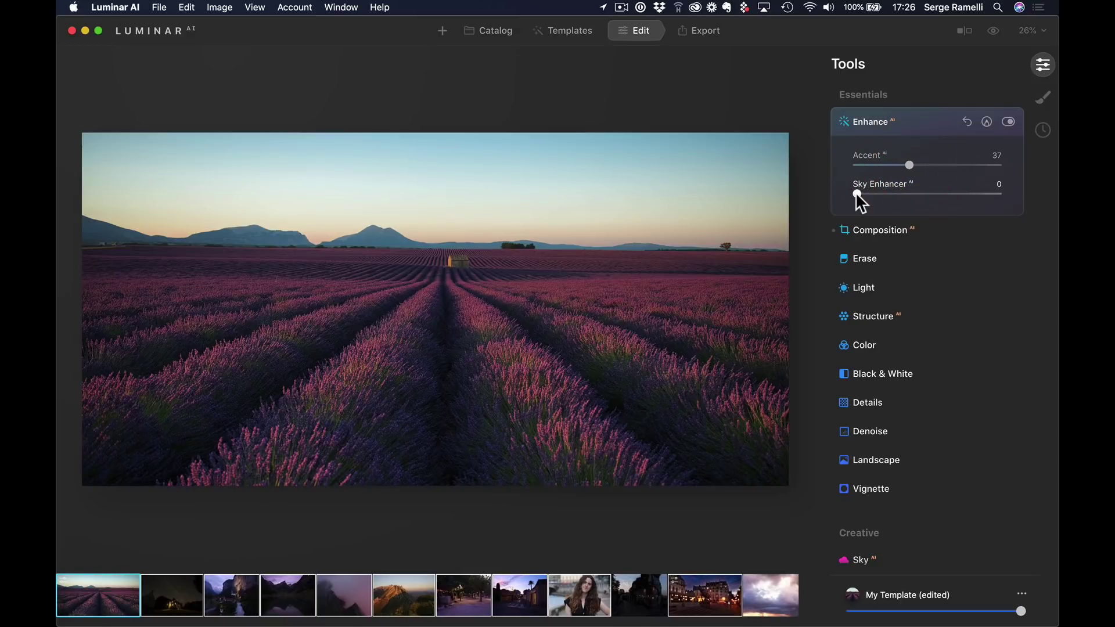
drag(857, 194, 980, 196)
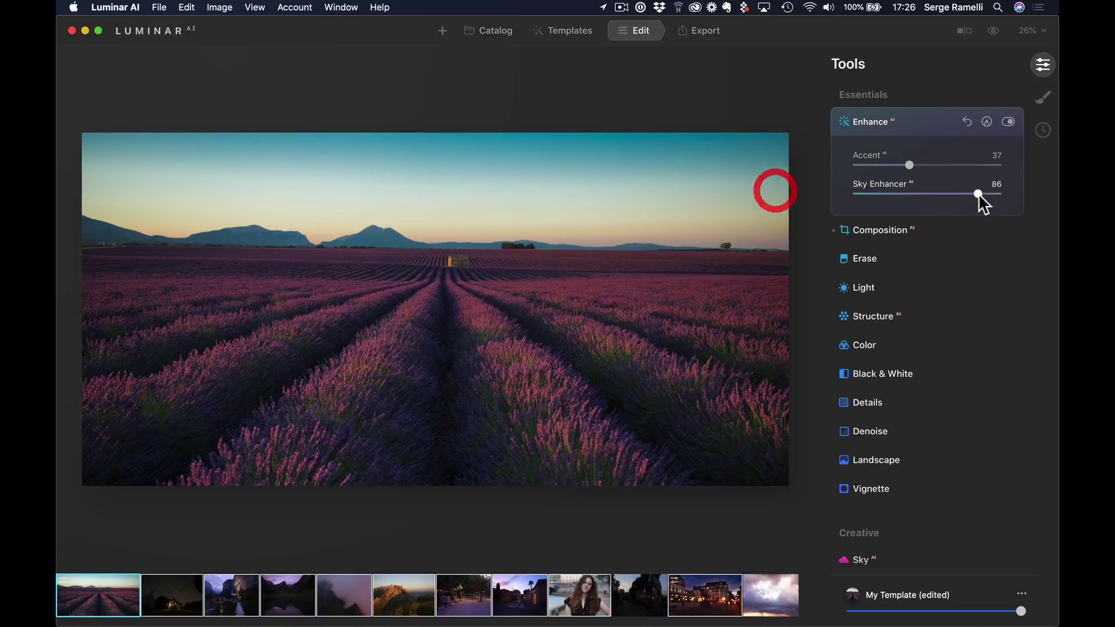
click(866, 229)
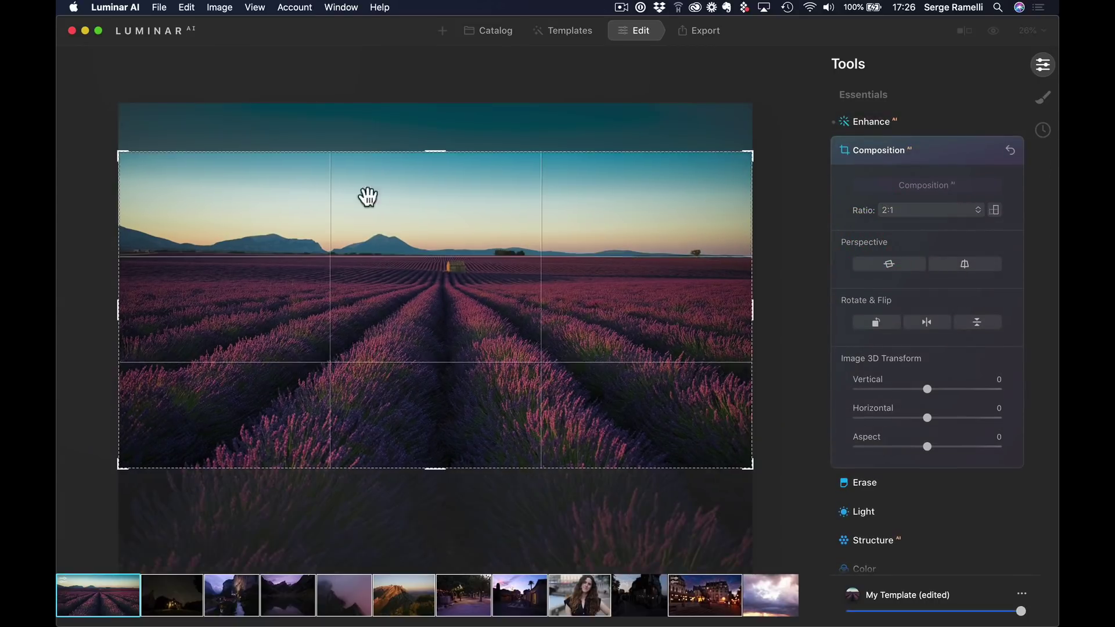
key(Return)
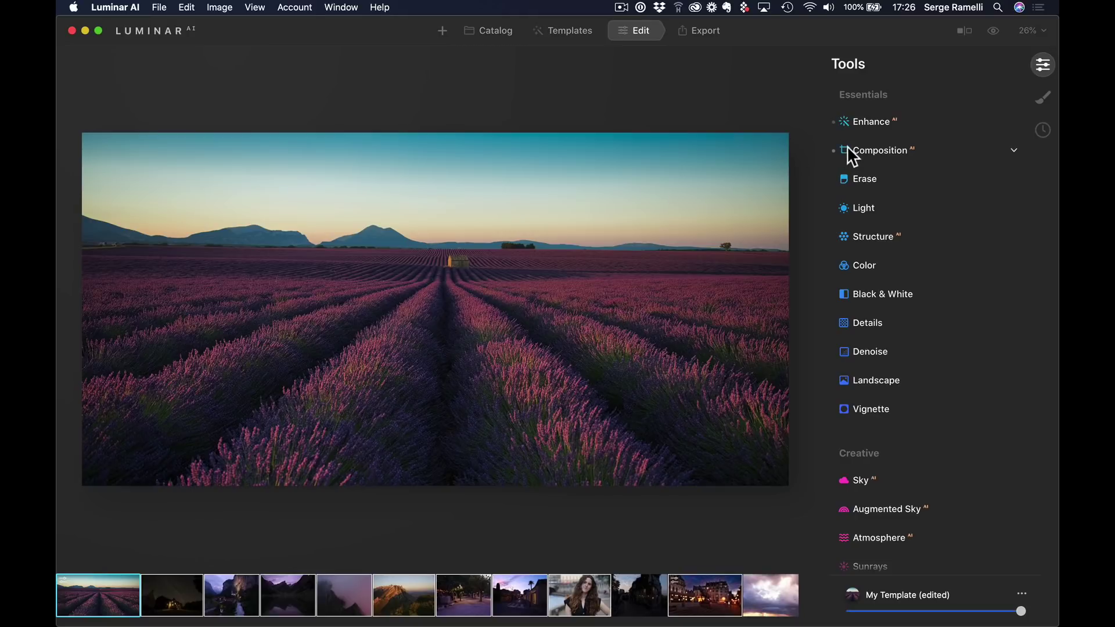
Set the Light adjustments to Temperature 7006, Tint 27, Blacks -14 and Whites 23
click(858, 204)
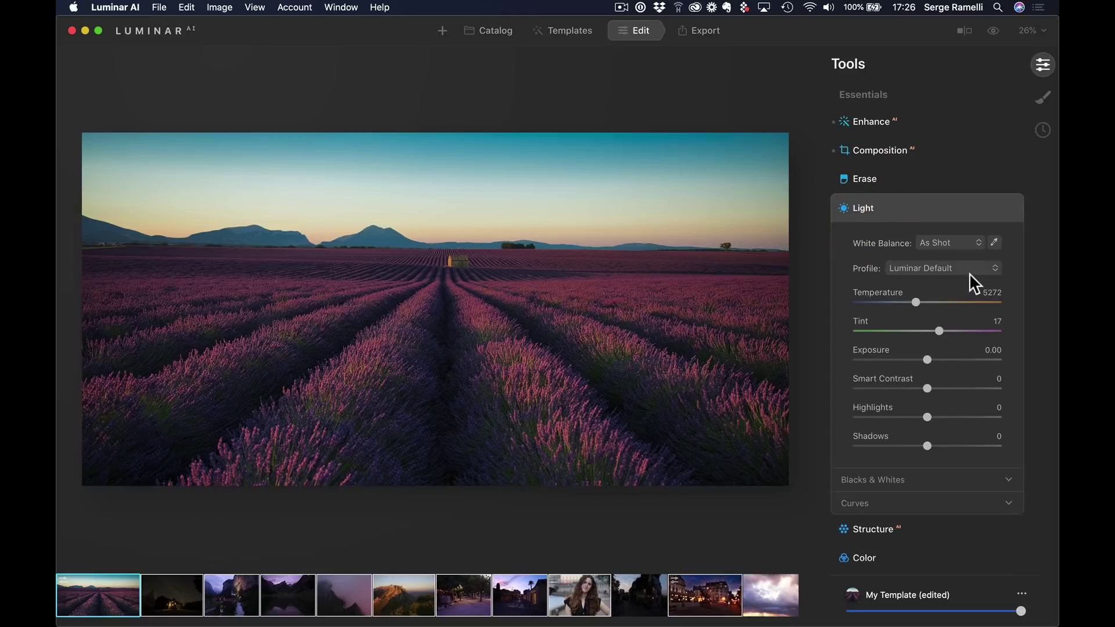
drag(916, 303, 947, 330)
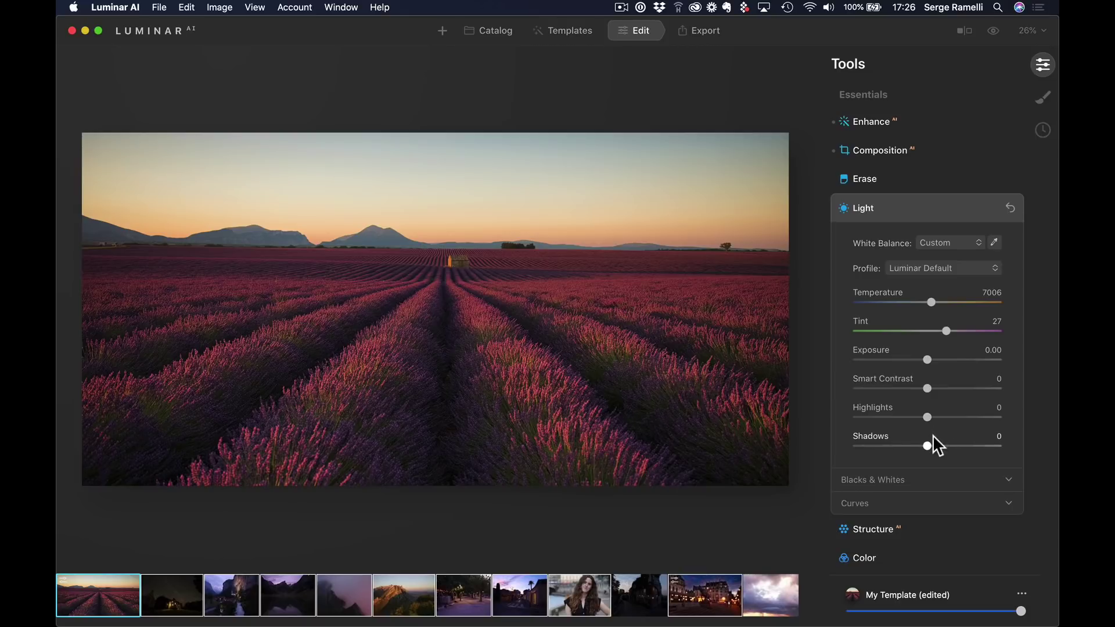
click(971, 481)
mouse_move(925, 540)
mouse_down()
mouse_move(905, 540)
mouse_move(917, 538)
mouse_up()
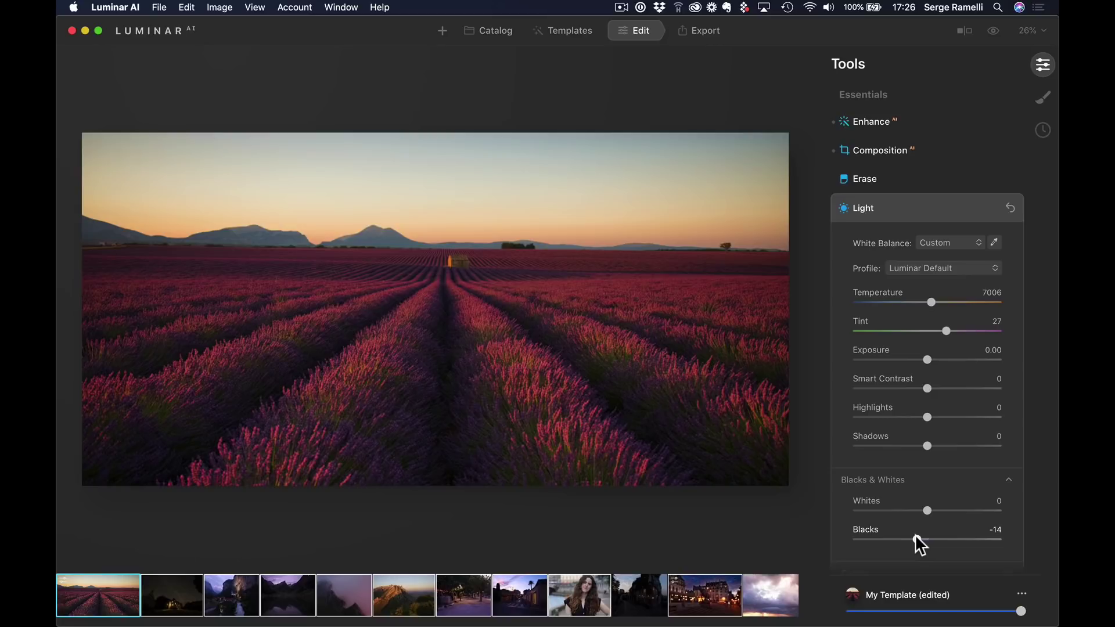
drag(928, 511, 946, 510)
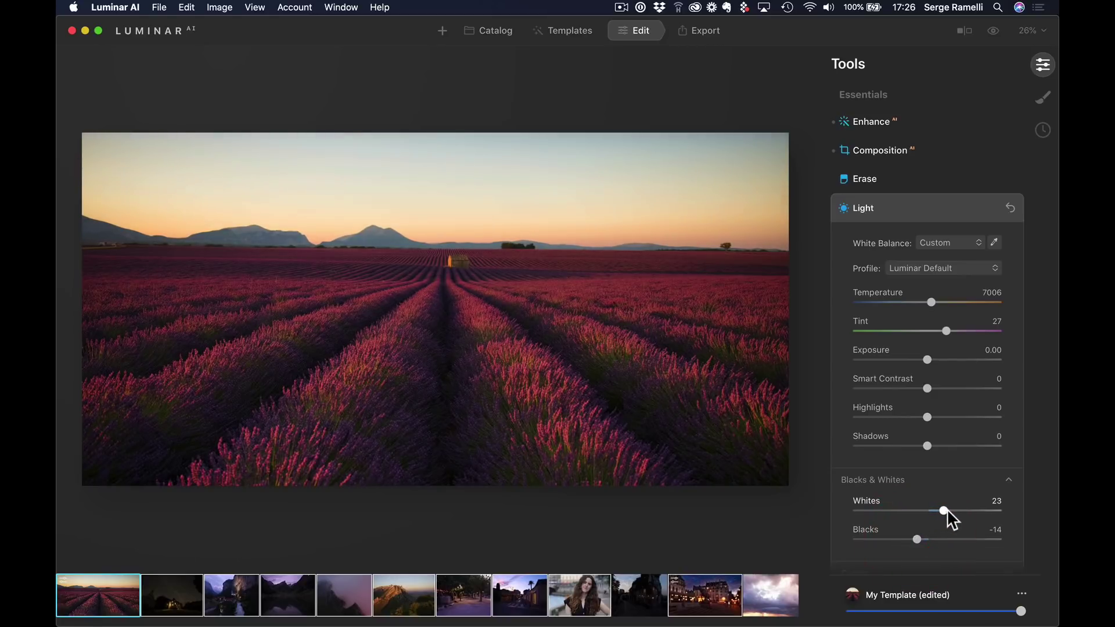
Set Smart Contrast to 31, Exposure to 0.35 and Highlights to -100
click(951, 388)
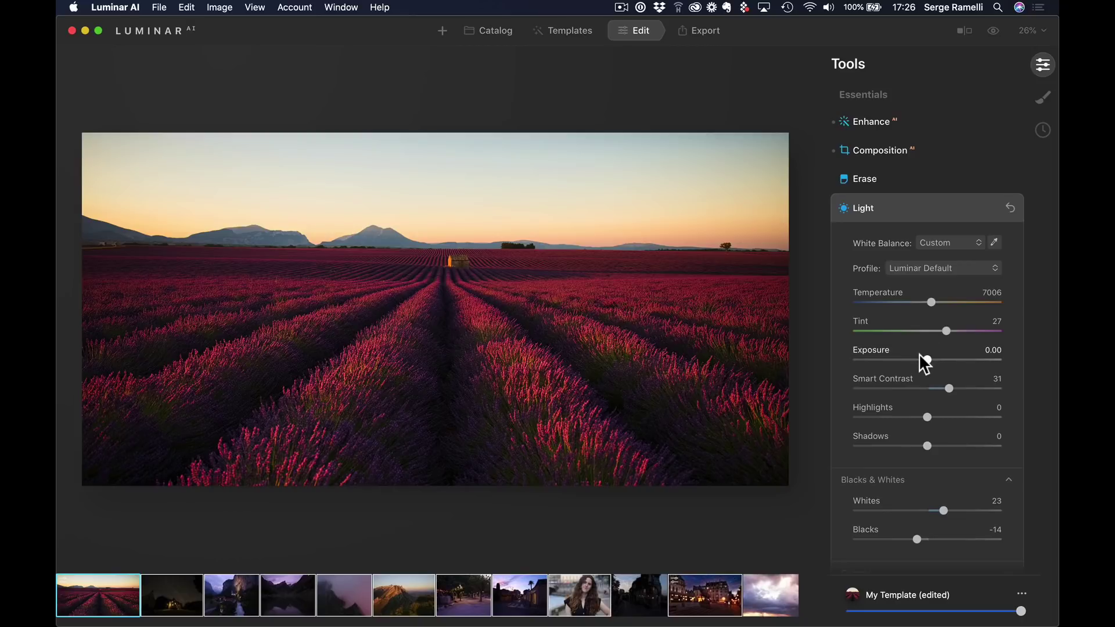
drag(926, 357, 932, 357)
drag(928, 417, 833, 415)
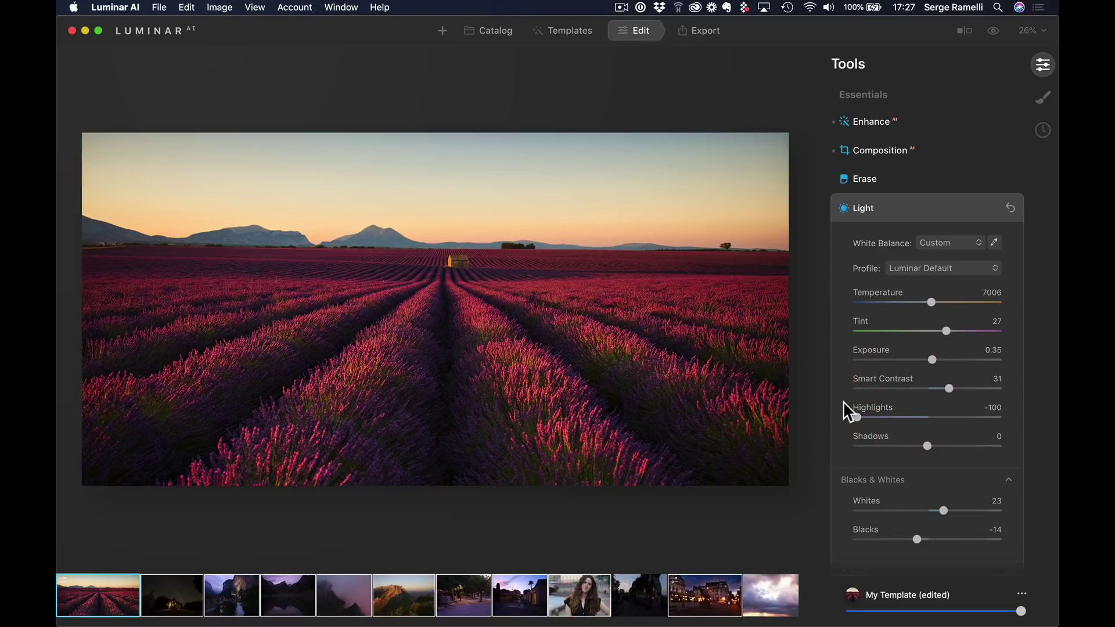
Switch to Lightroom Classic to look at the edited lavender photo and its tone settings, and return to Luminar AI
key(super+Tab)
key(super+Tab)
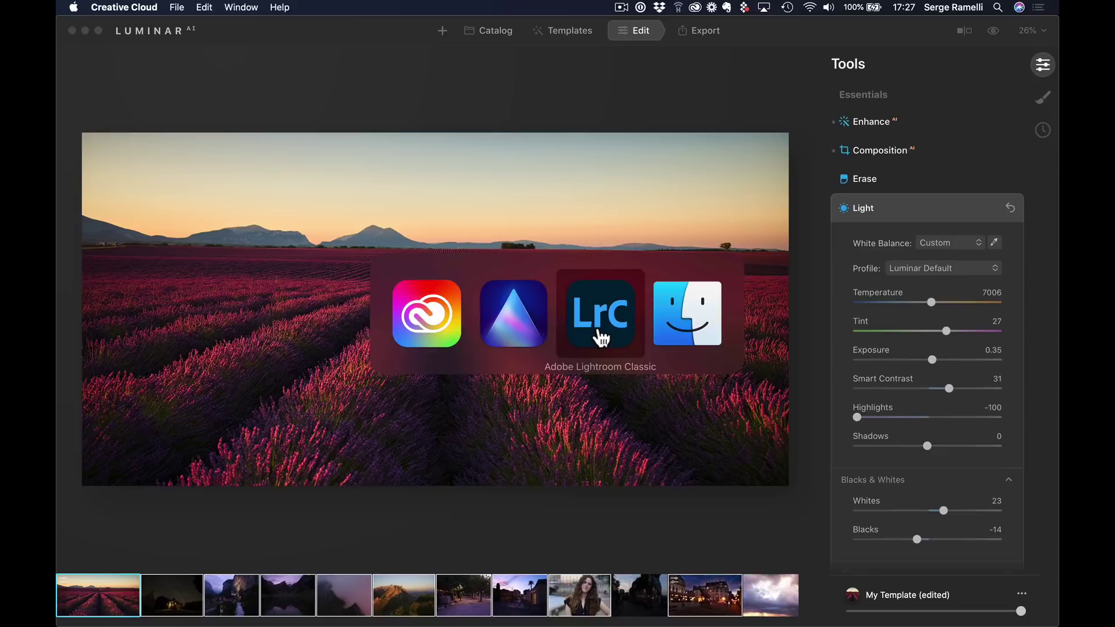
click(602, 336)
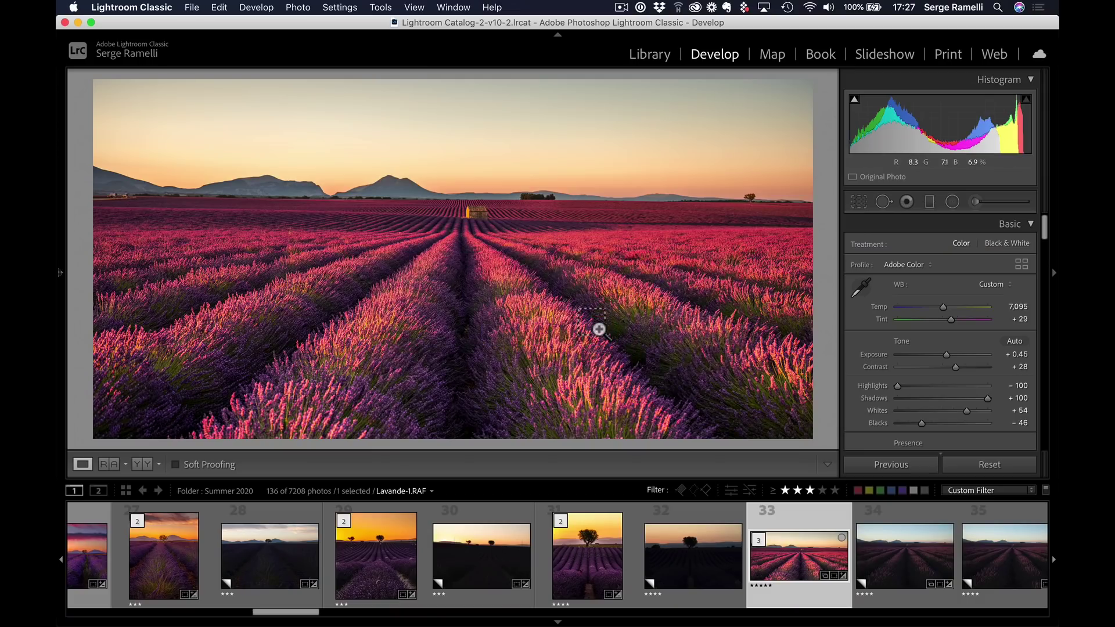
key(super+Tab)
key(super+Tab)
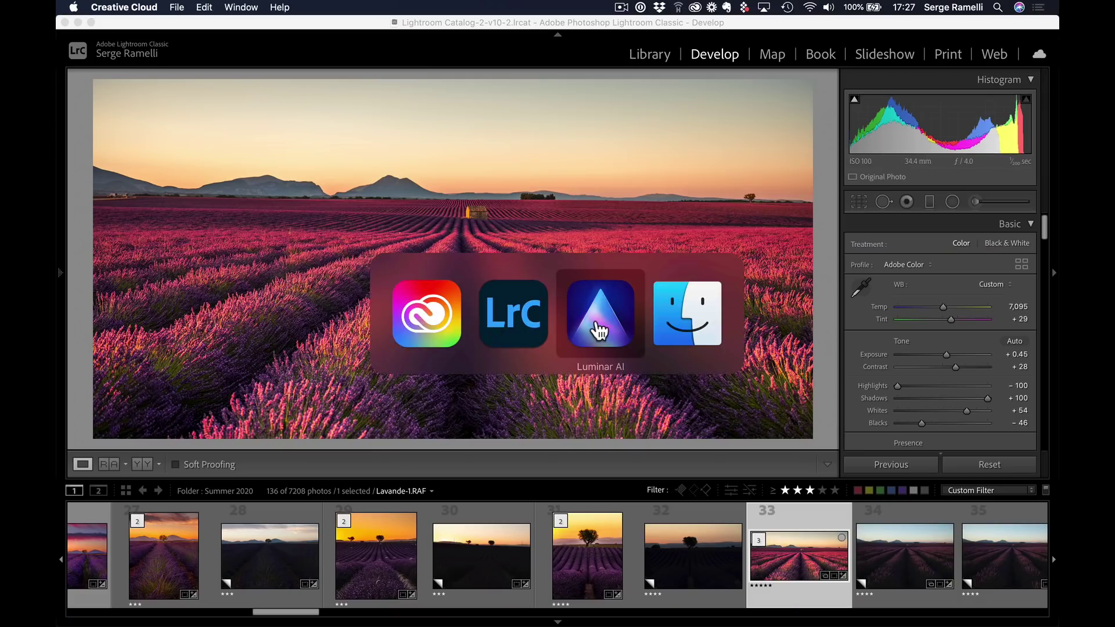
click(600, 331)
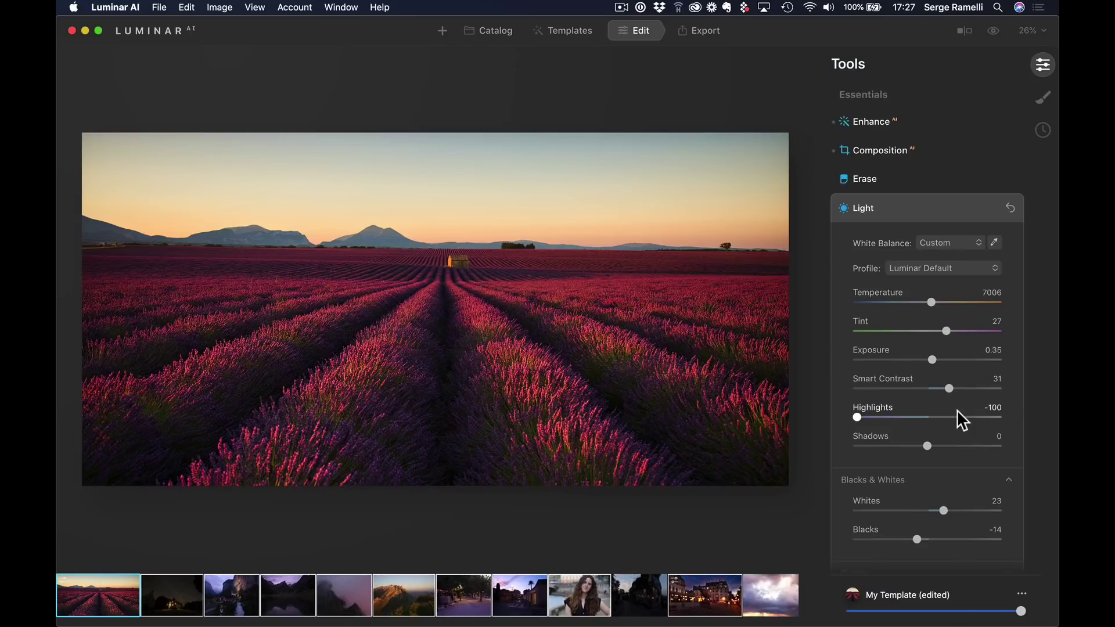
Raise Shadows to 56 and deepen Blacks to -48
drag(946, 445, 971, 446)
drag(918, 539, 894, 541)
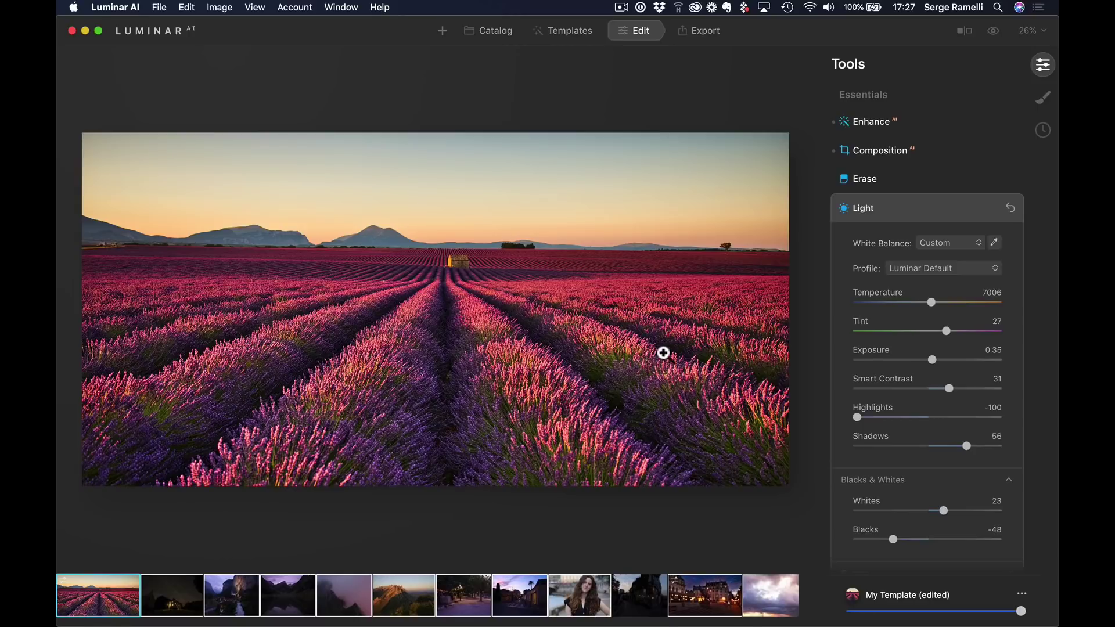
Shift the photo's HSL hues to Red -15, Orange -8 and Yellow -17
scroll(894, 362, down, 10)
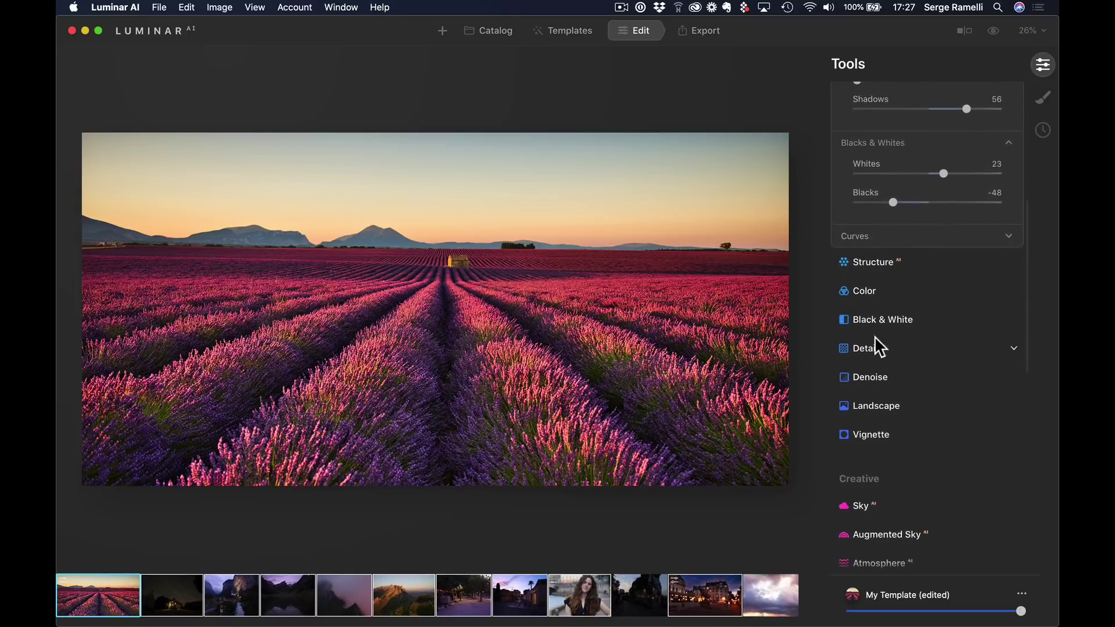
click(873, 288)
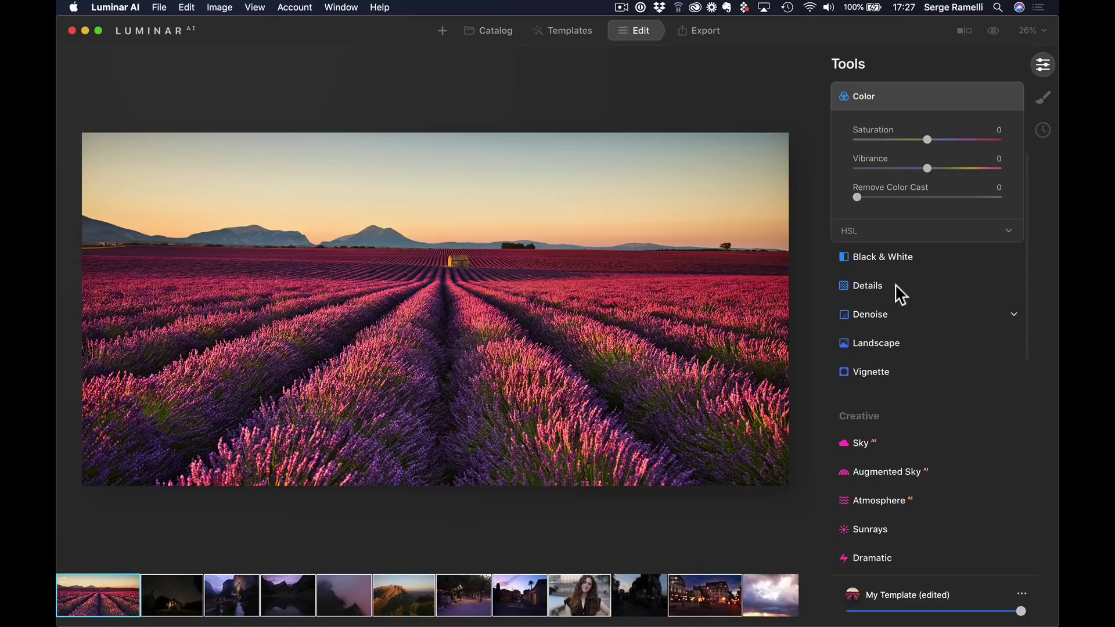
click(1009, 231)
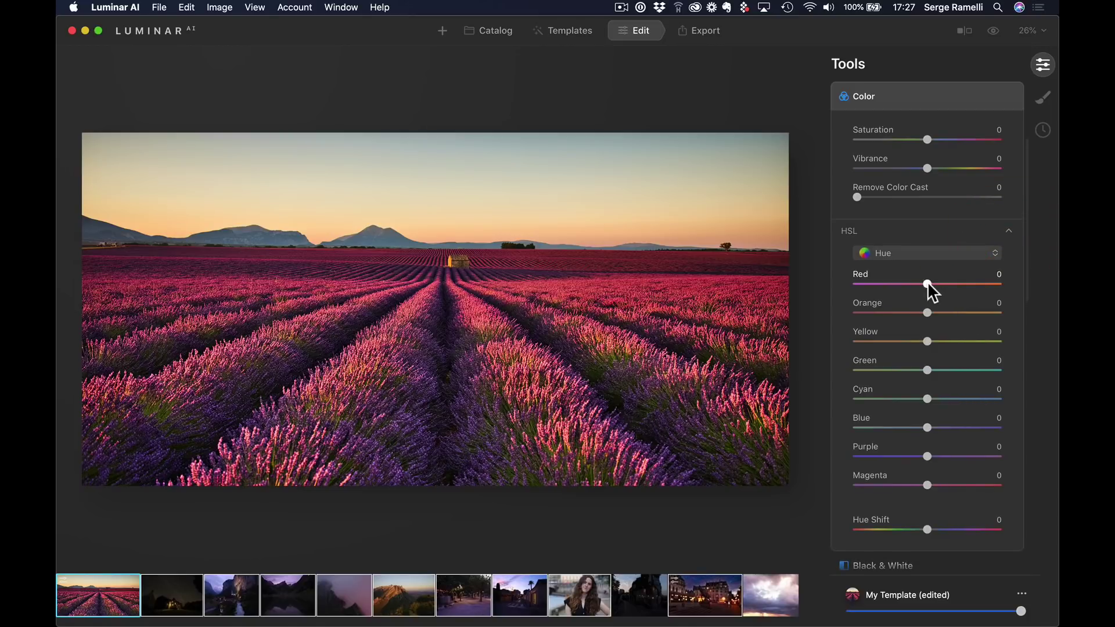
drag(928, 283, 921, 315)
drag(927, 341, 916, 342)
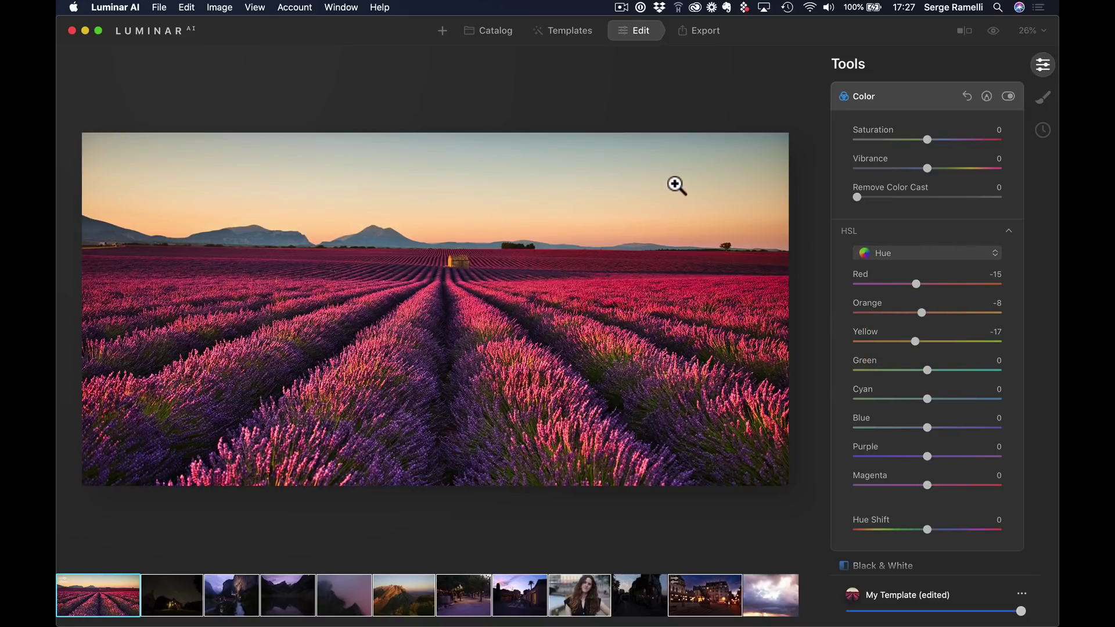
Compare the edited lavender photo with its unedited original using the before/after views
key(super+backslash)
drag(436, 208, 58, 207)
key(super+backslash)
click(992, 32)
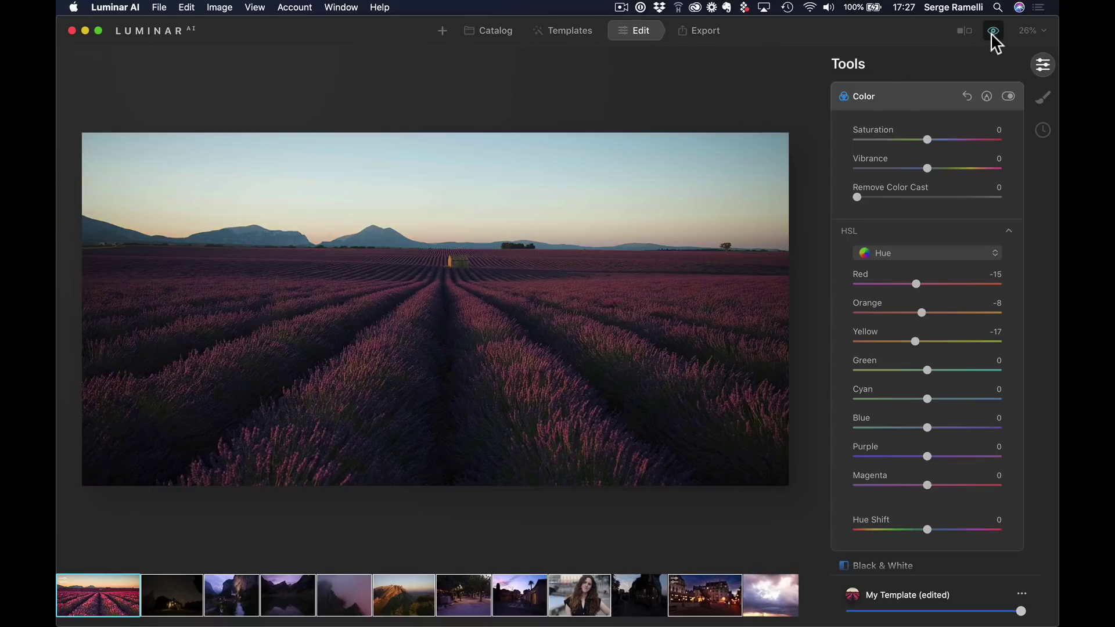
click(992, 32)
Switch to Lightroom Classic, compare its version of the photo before and after editing, and return to Luminar AI
key(super+Tab)
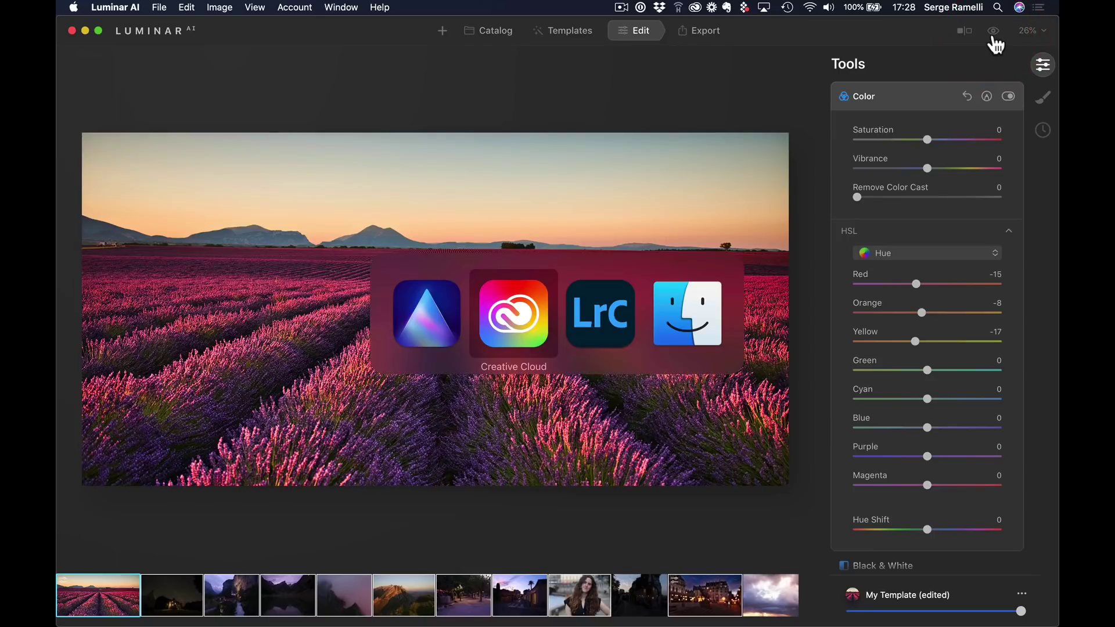
key(super+Tab)
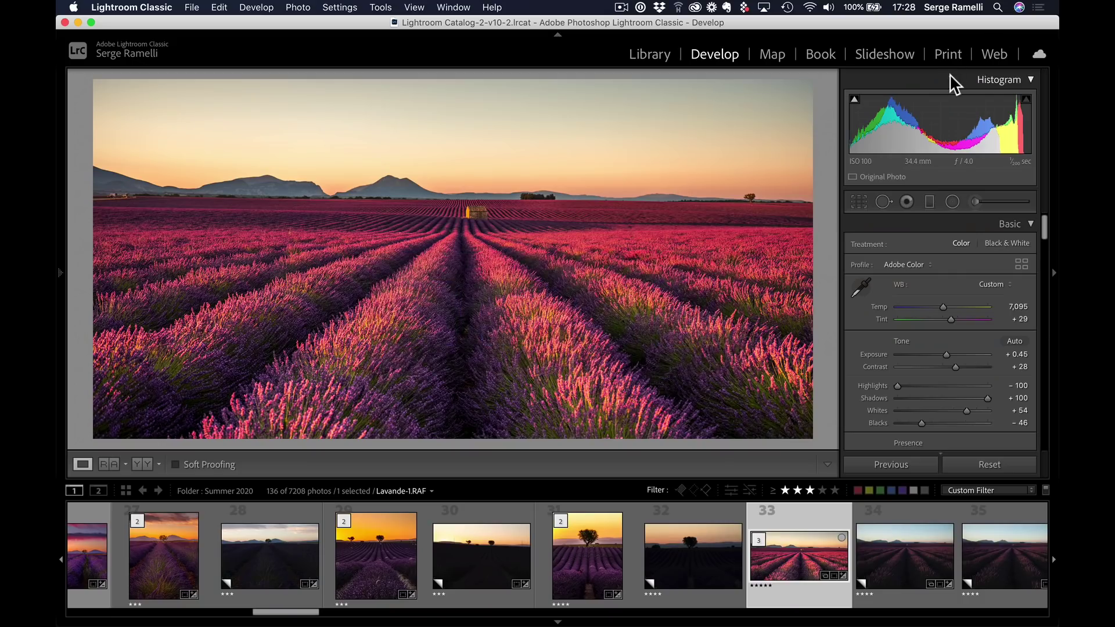
key(backslash)
key(backslash)
key(super+Tab)
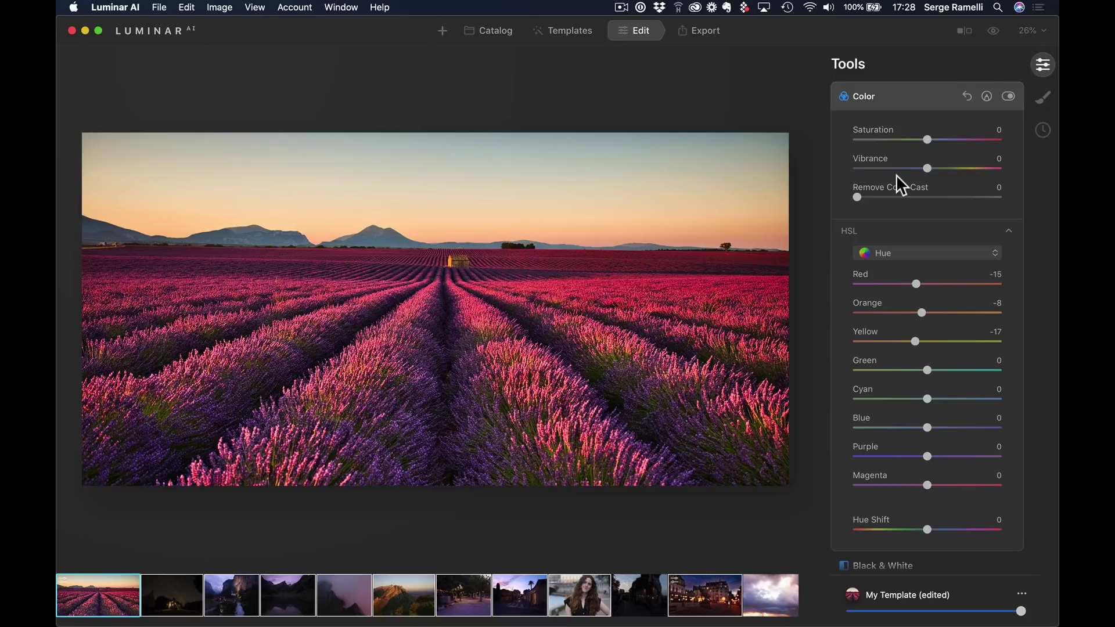
Apply the coupon code photoserge to the Luminar AI Standard bundle order
click(557, 266)
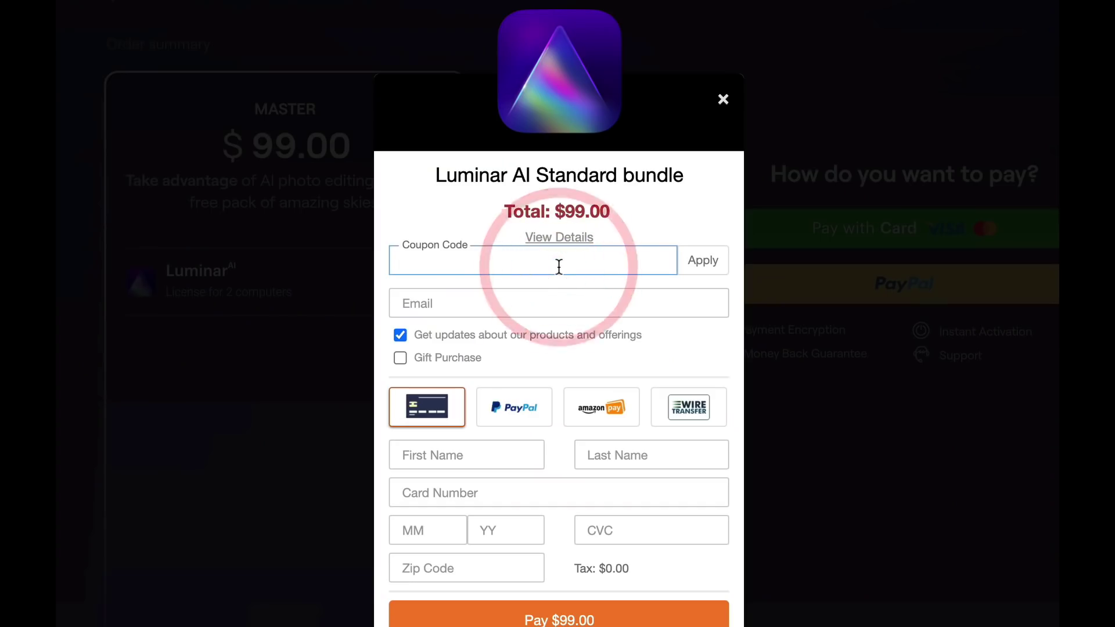
text(photoserge)
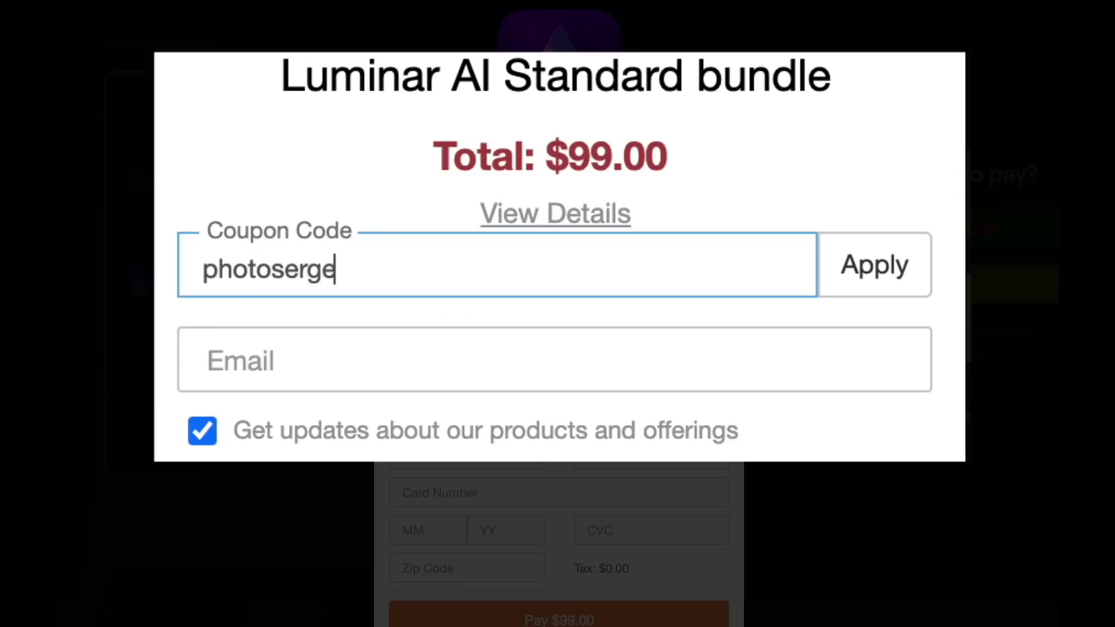
click(874, 273)
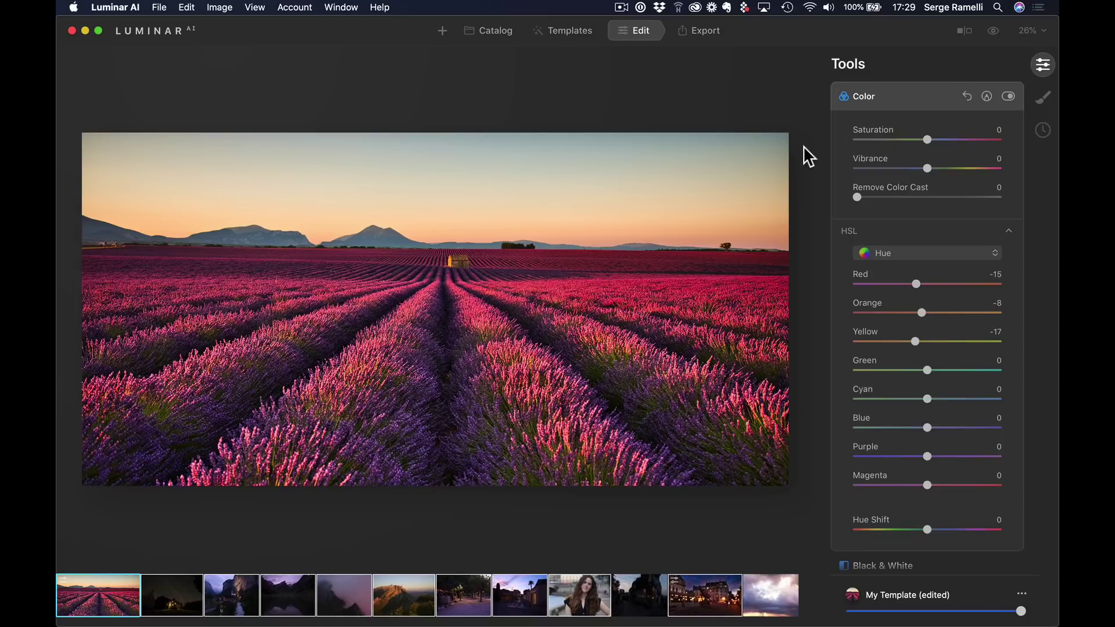
Replace the photo's sky with Sunset Clouds 3 from the Sunset Clouds collection and flip the new sky's orientation
scroll(888, 203, down, 6)
scroll(891, 207, down, 5)
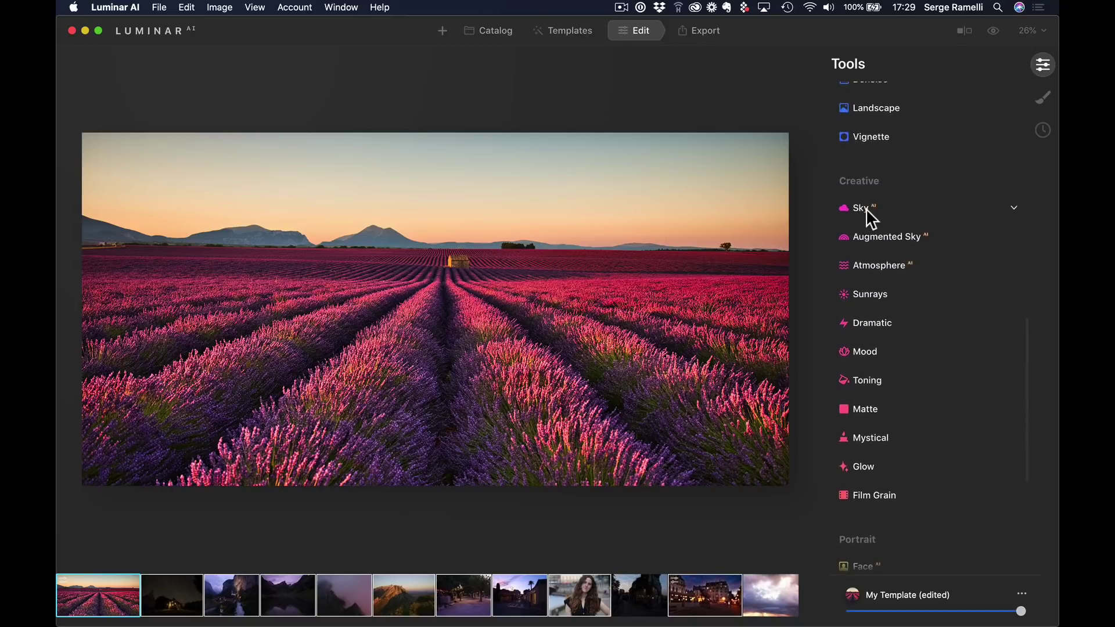
click(866, 209)
click(923, 155)
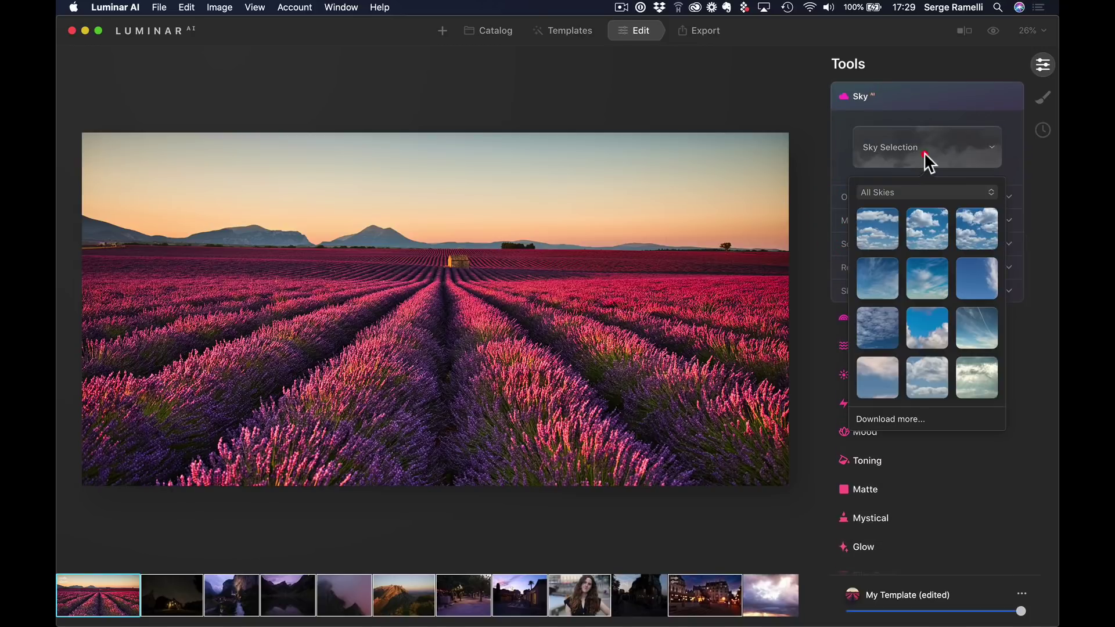
click(928, 192)
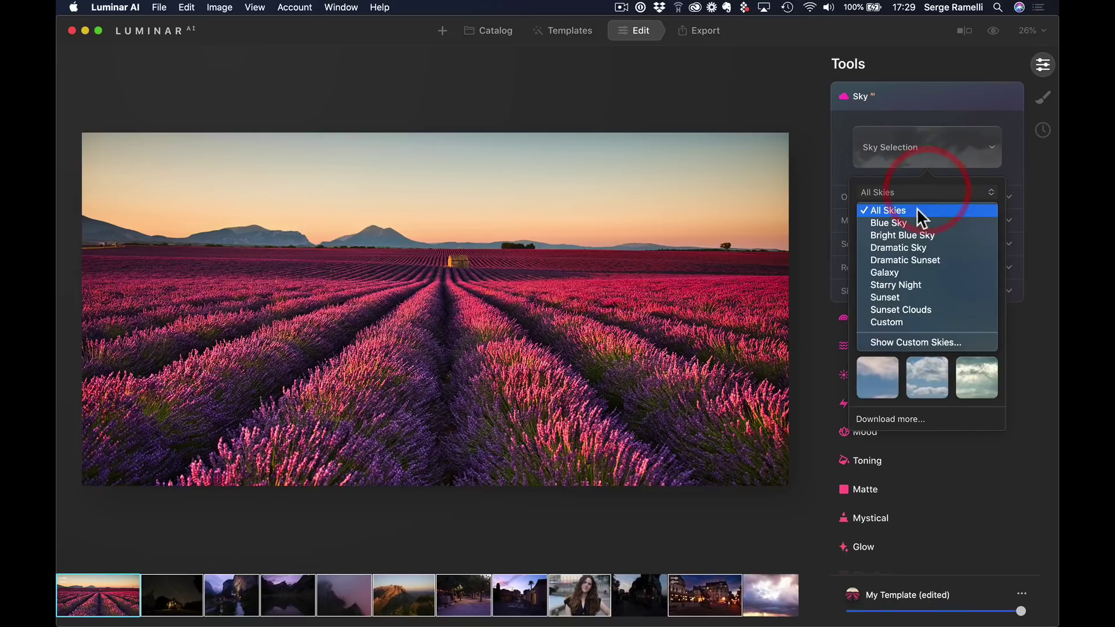
click(928, 310)
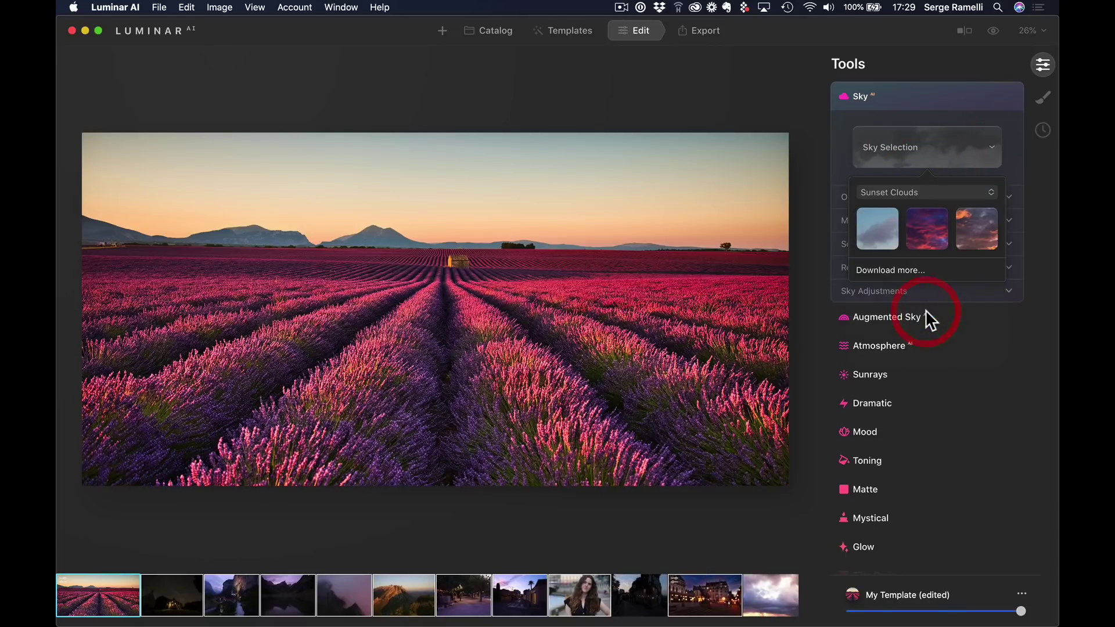
click(977, 244)
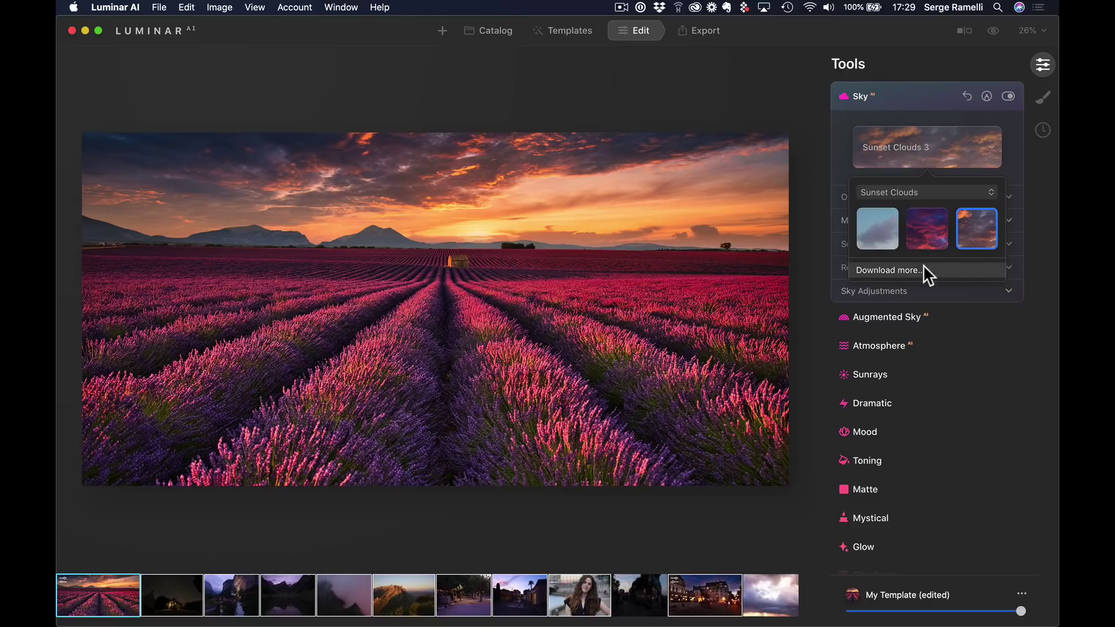
click(1020, 168)
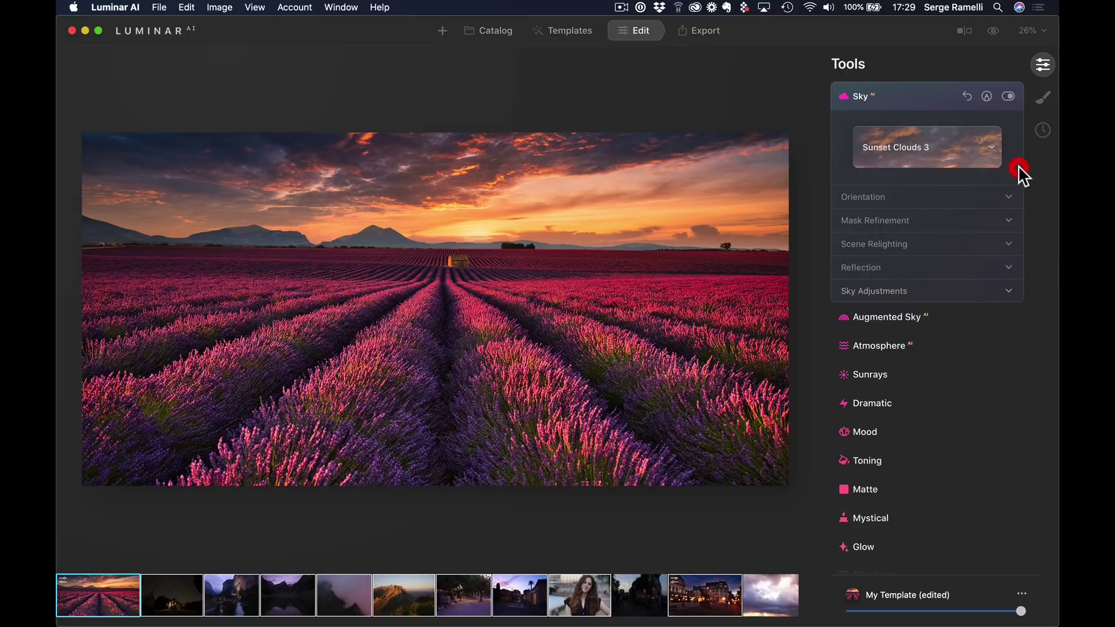
click(904, 200)
click(861, 333)
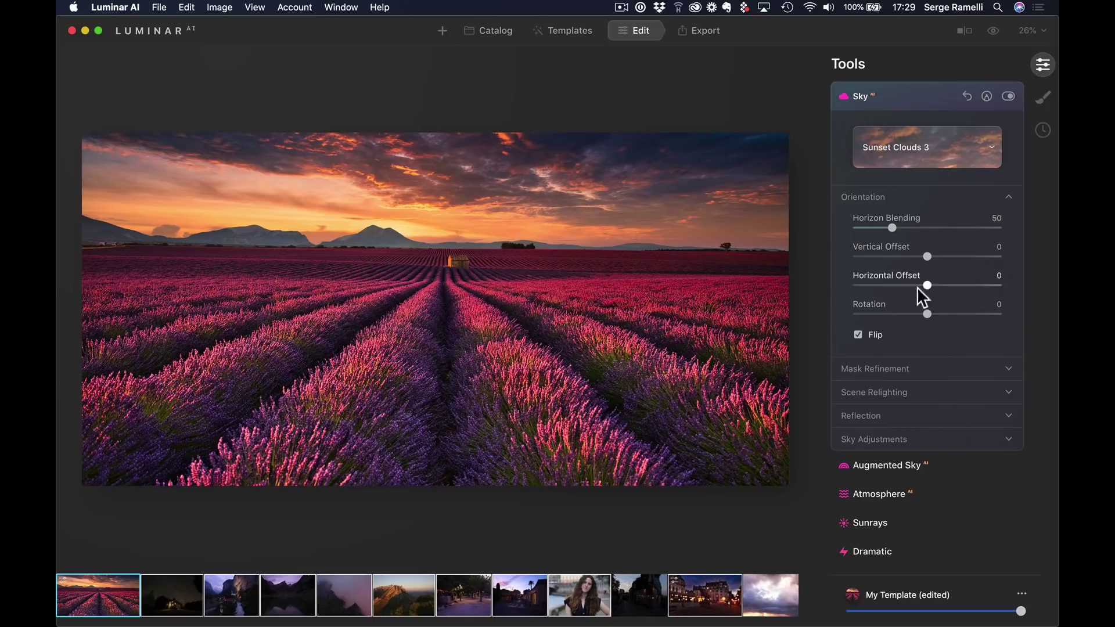
Add the Birds 3 object to the sky with Augmented Sky
scroll(899, 378, down, 5)
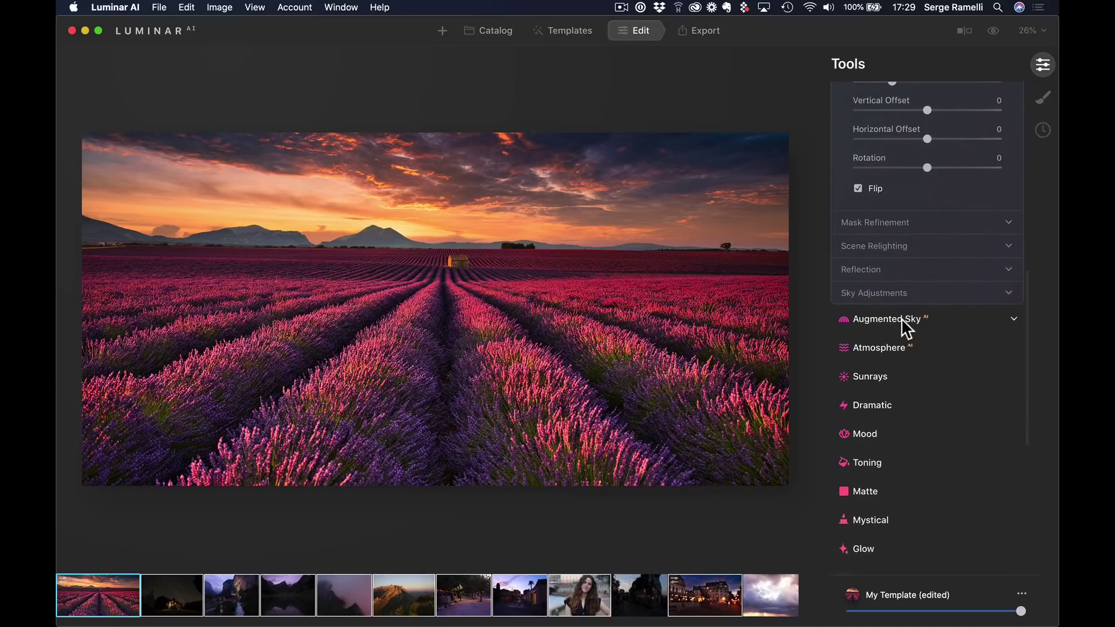
click(902, 318)
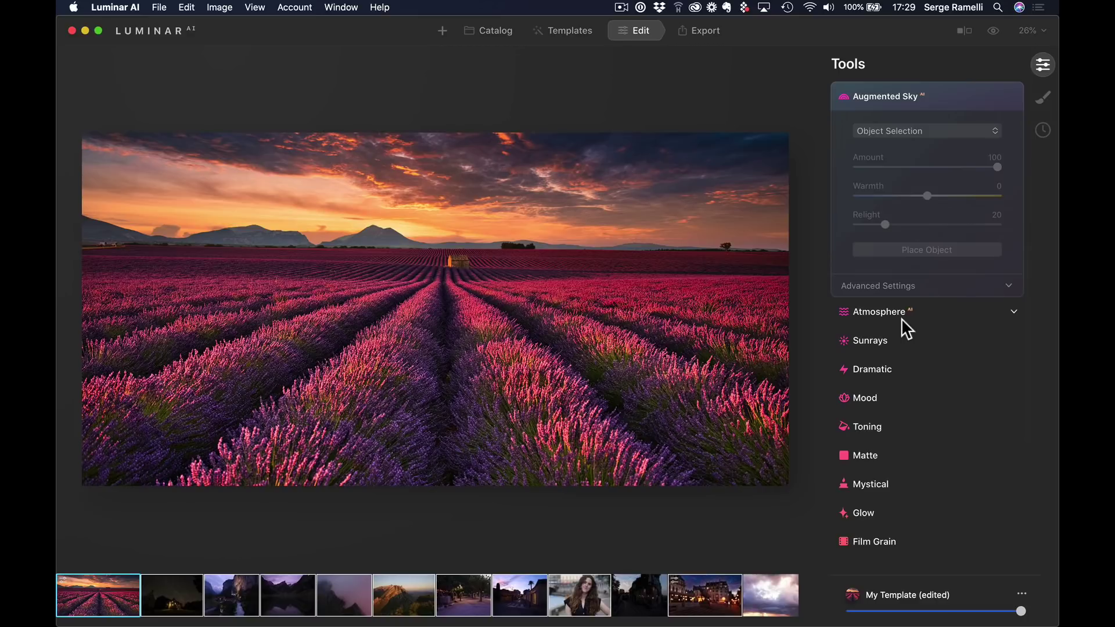
click(937, 141)
click(914, 245)
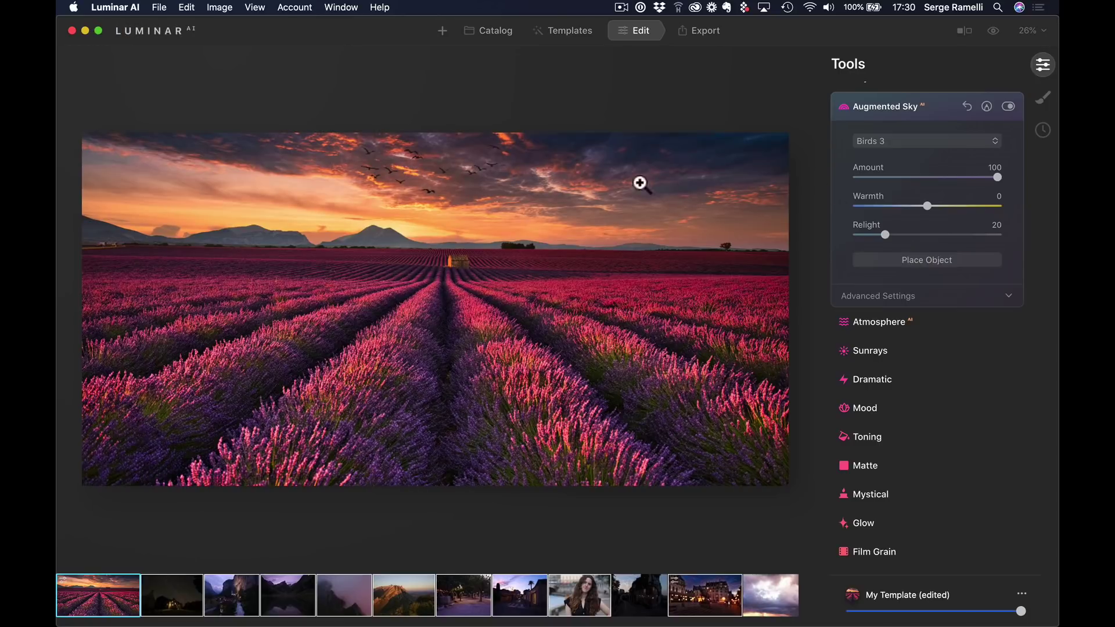
Reposition the flock of birds above the mountains on the photo's left side and scale it down slightly
click(947, 260)
drag(428, 176, 194, 207)
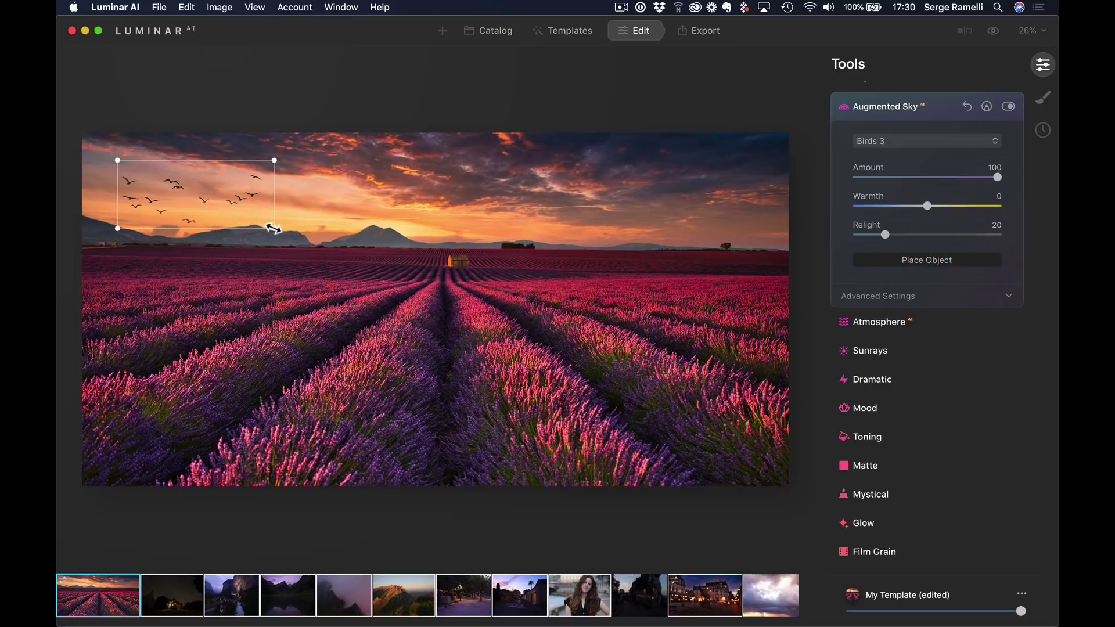
drag(263, 229, 241, 221)
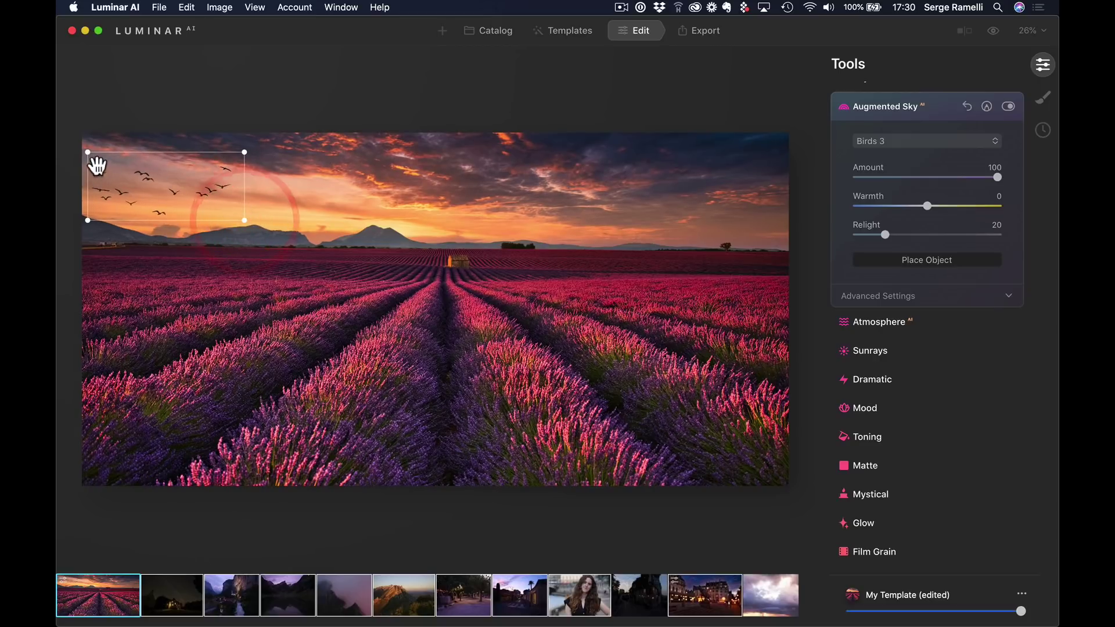
drag(88, 154, 117, 172)
click(179, 194)
click(339, 192)
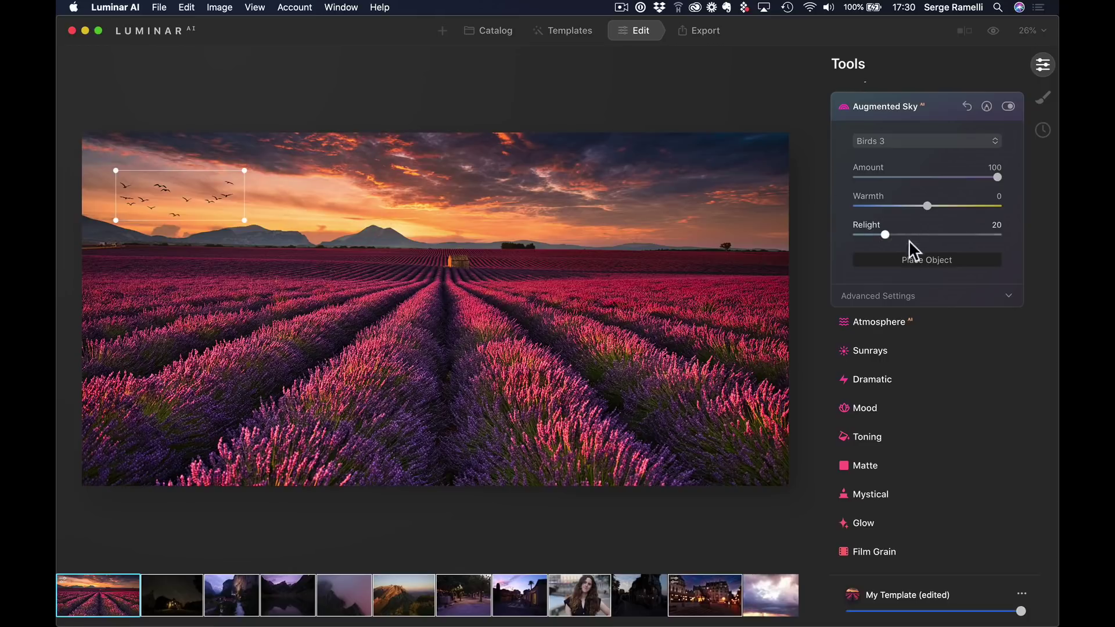
click(941, 346)
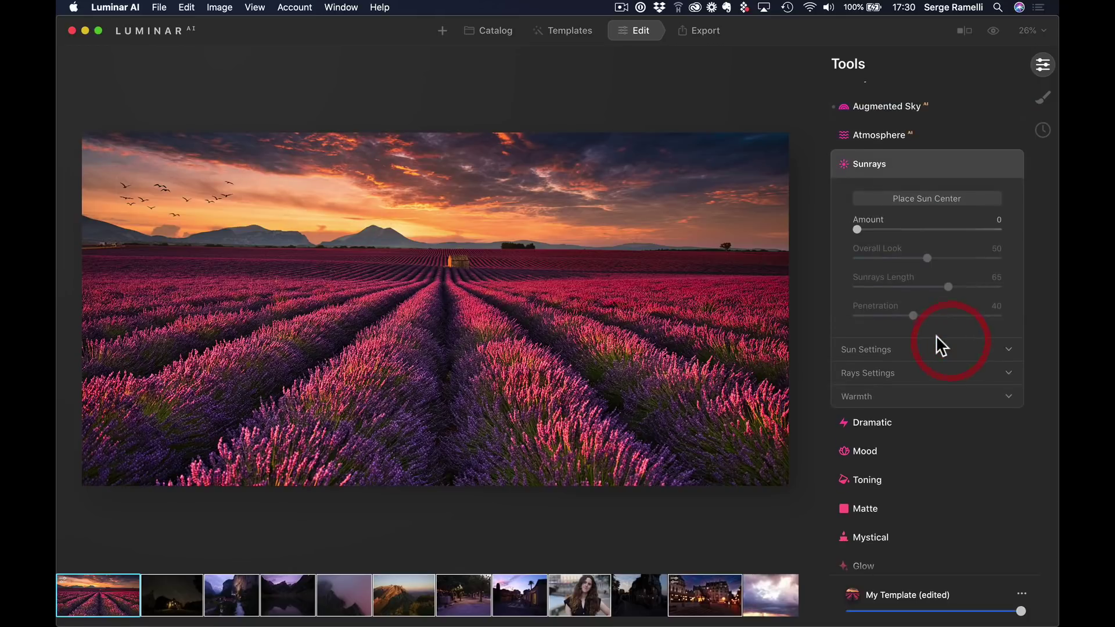
scroll(919, 465, down, 5)
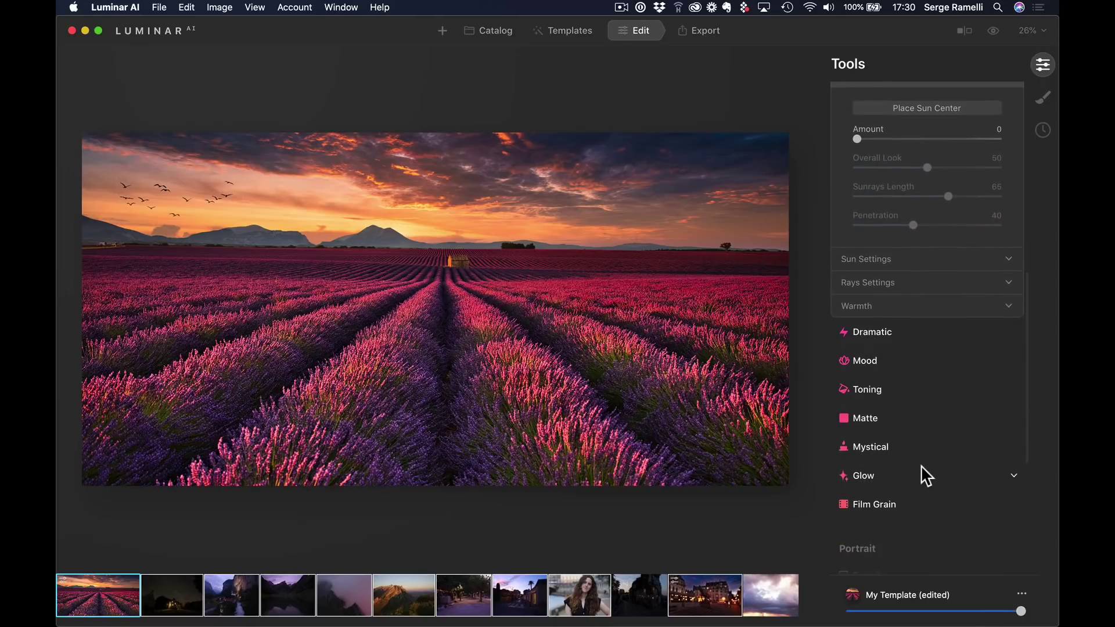
scroll(922, 465, up, 10)
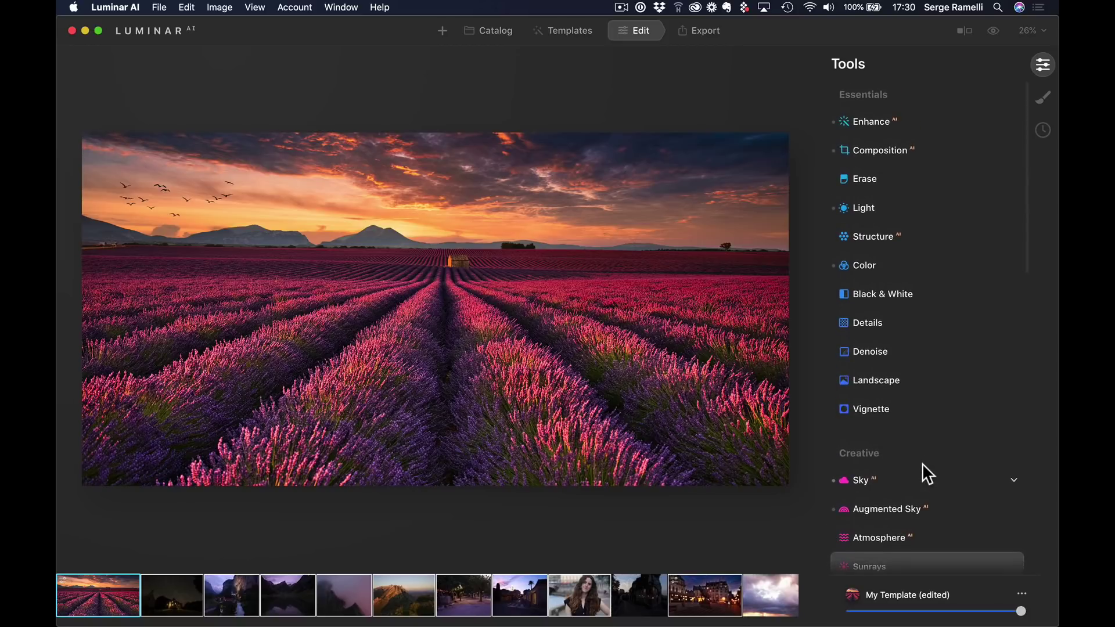
Set the Landscape tool's Golden Hour to 63 and paint its mask over the sunset glow along the horizon
click(883, 380)
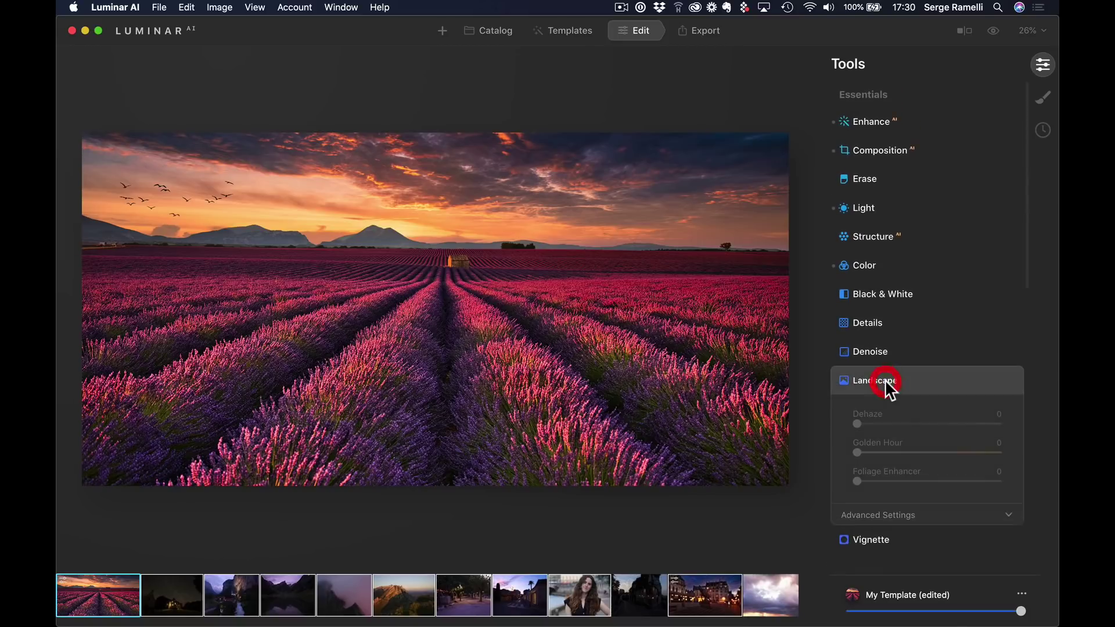
drag(858, 452, 944, 452)
click(872, 454)
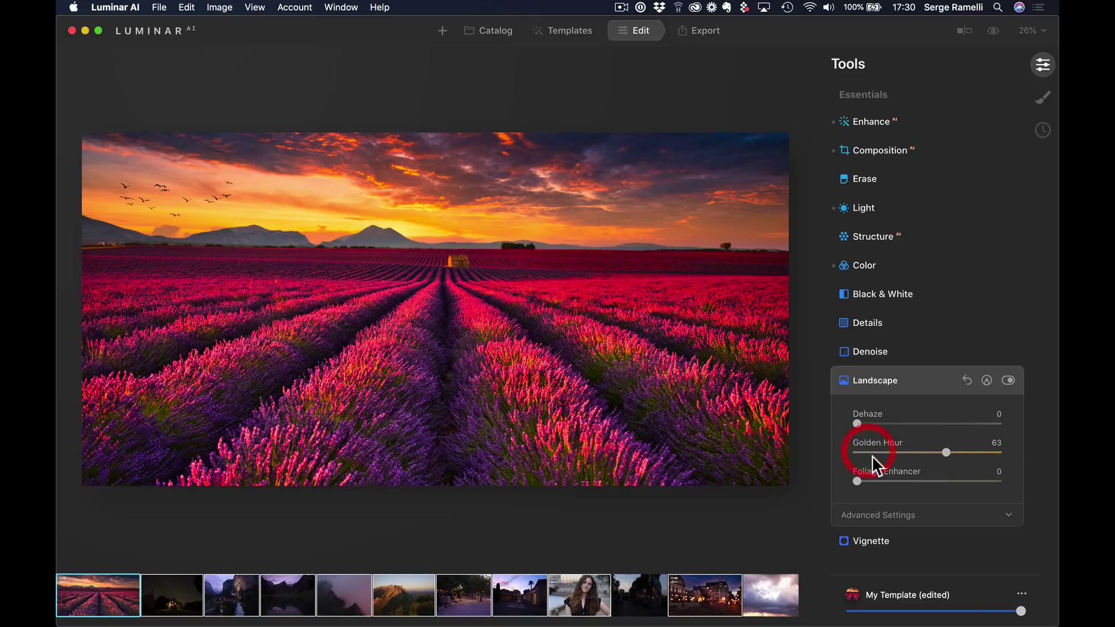
click(987, 381)
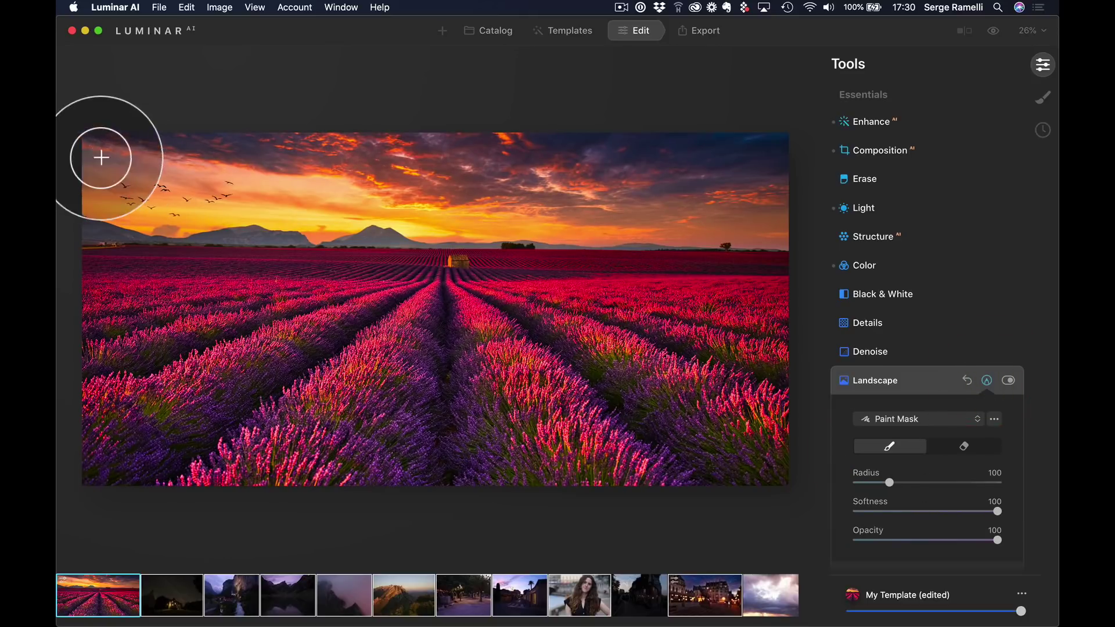
mouse_move(154, 209)
mouse_down()
mouse_move(312, 221)
mouse_move(120, 211)
mouse_move(374, 224)
mouse_move(61, 215)
mouse_move(529, 242)
mouse_up()
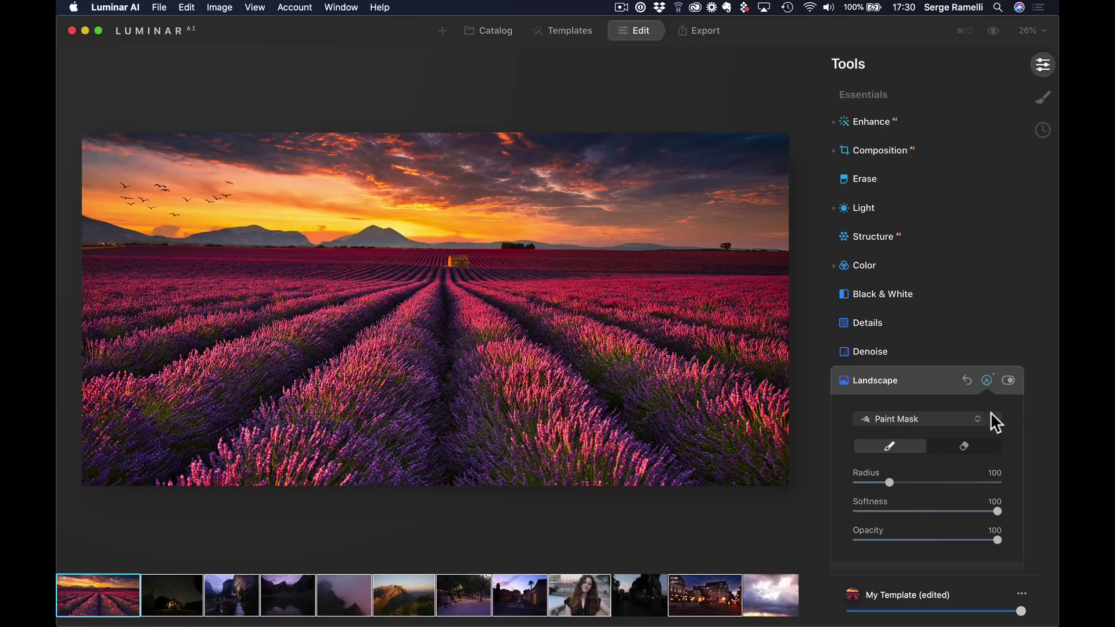
Compare the photo with and without the Landscape effect, and view the edited image in full screen
click(1006, 380)
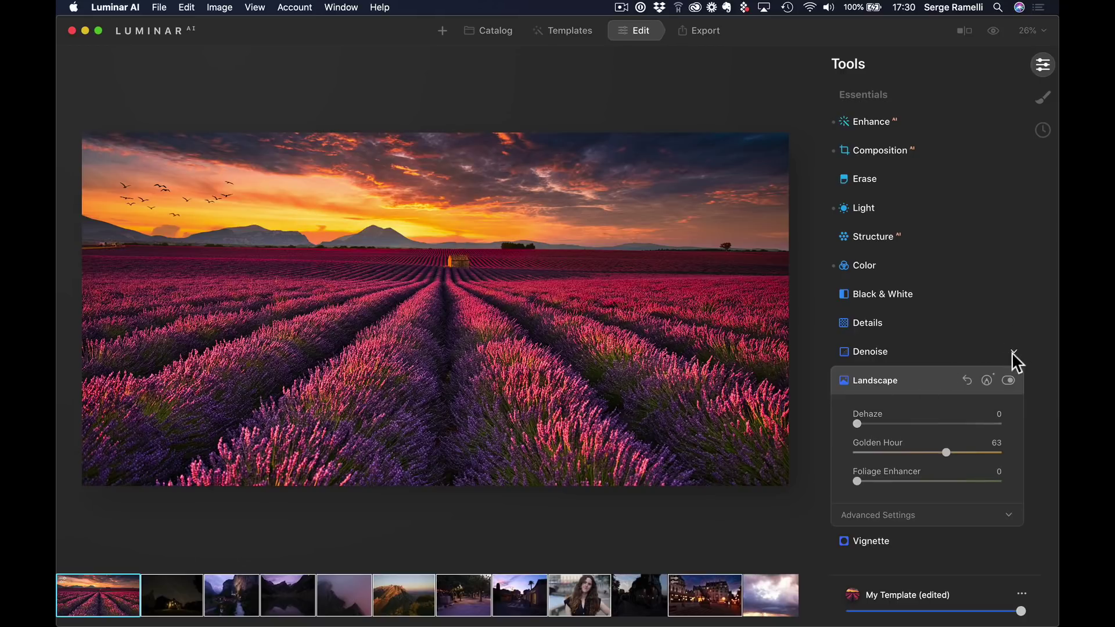
click(1015, 352)
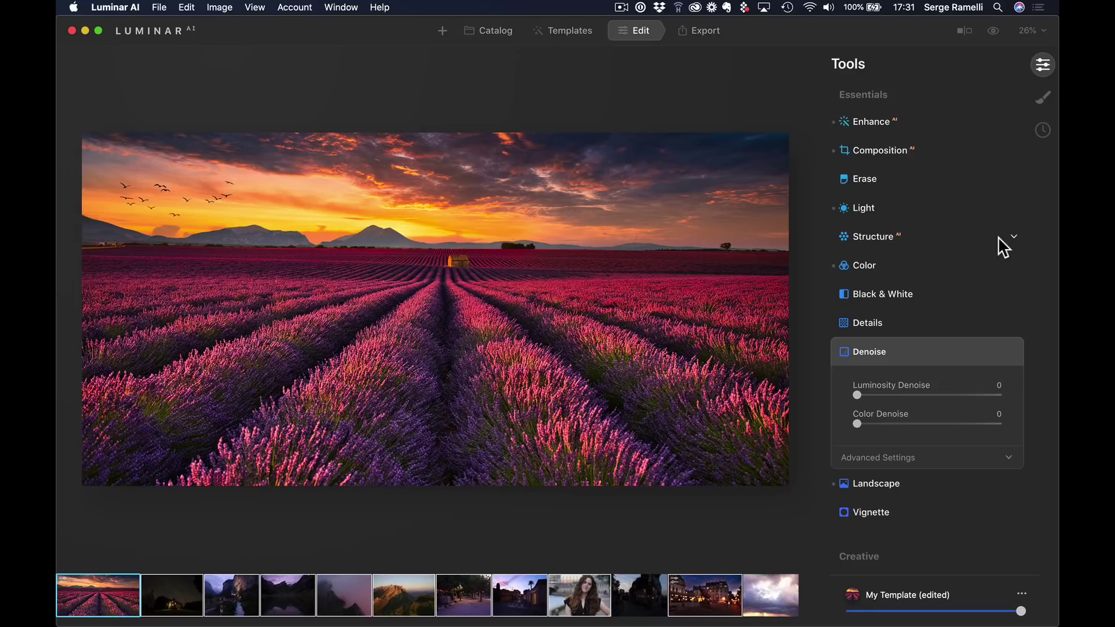
key(f)
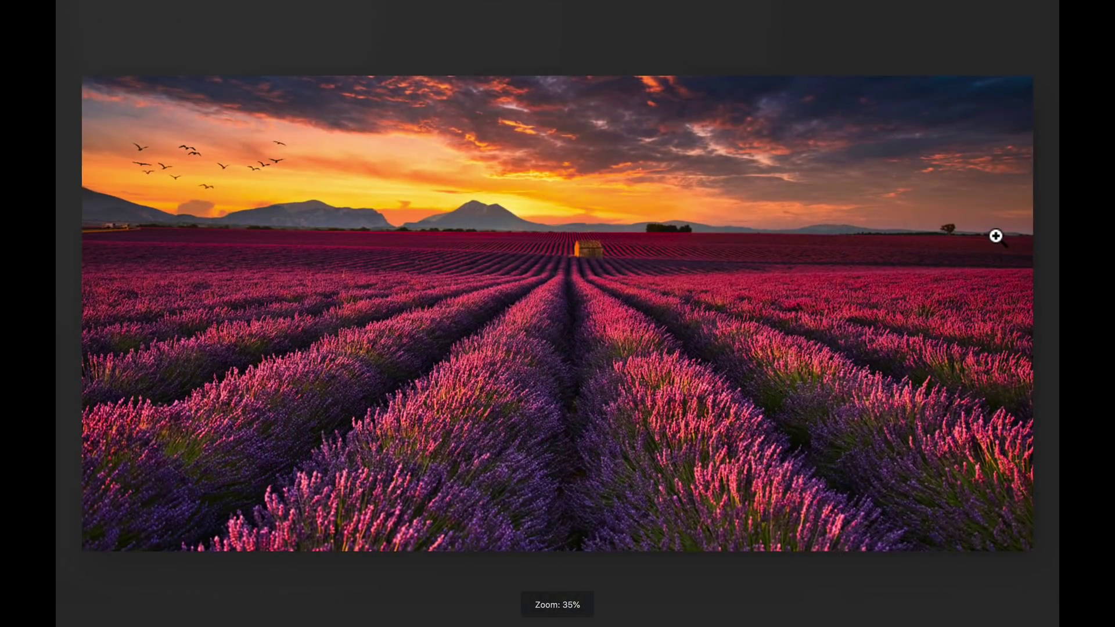